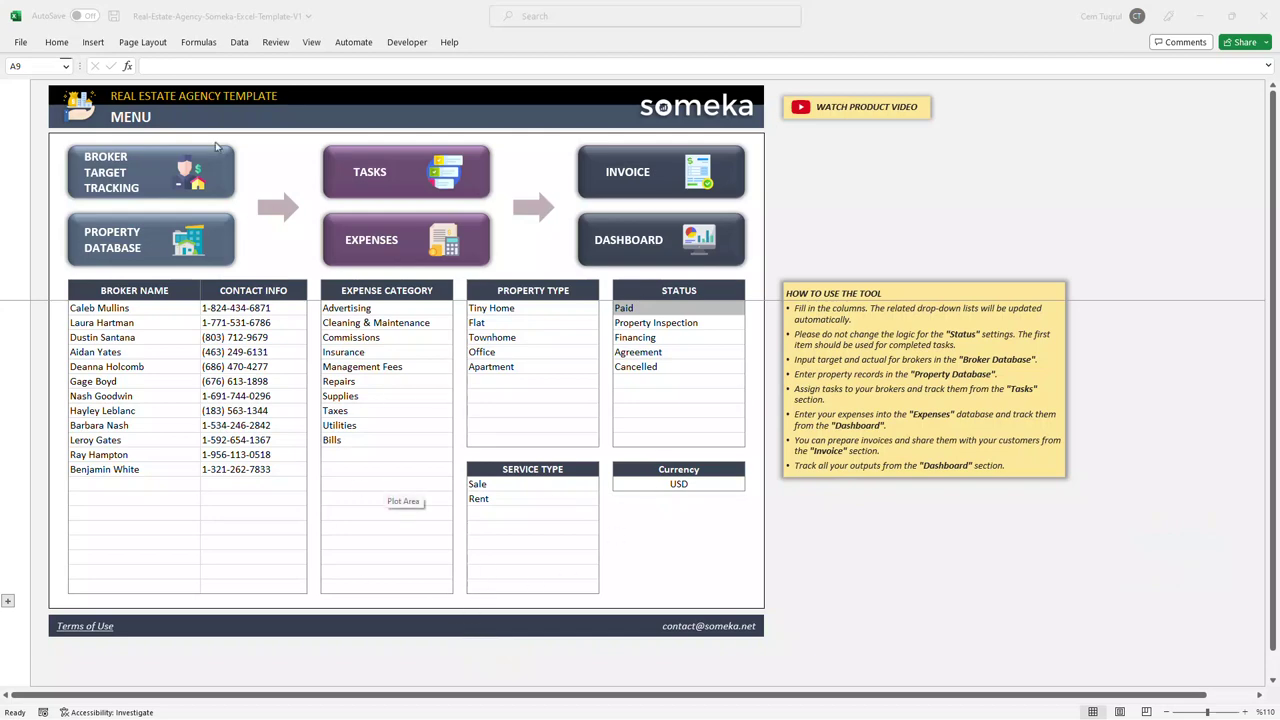
Step: Tour the Broker Target, Property, Task, Expenses, Invoice and Dashboard sheets, returning to the menu after each
left_click(144, 177)
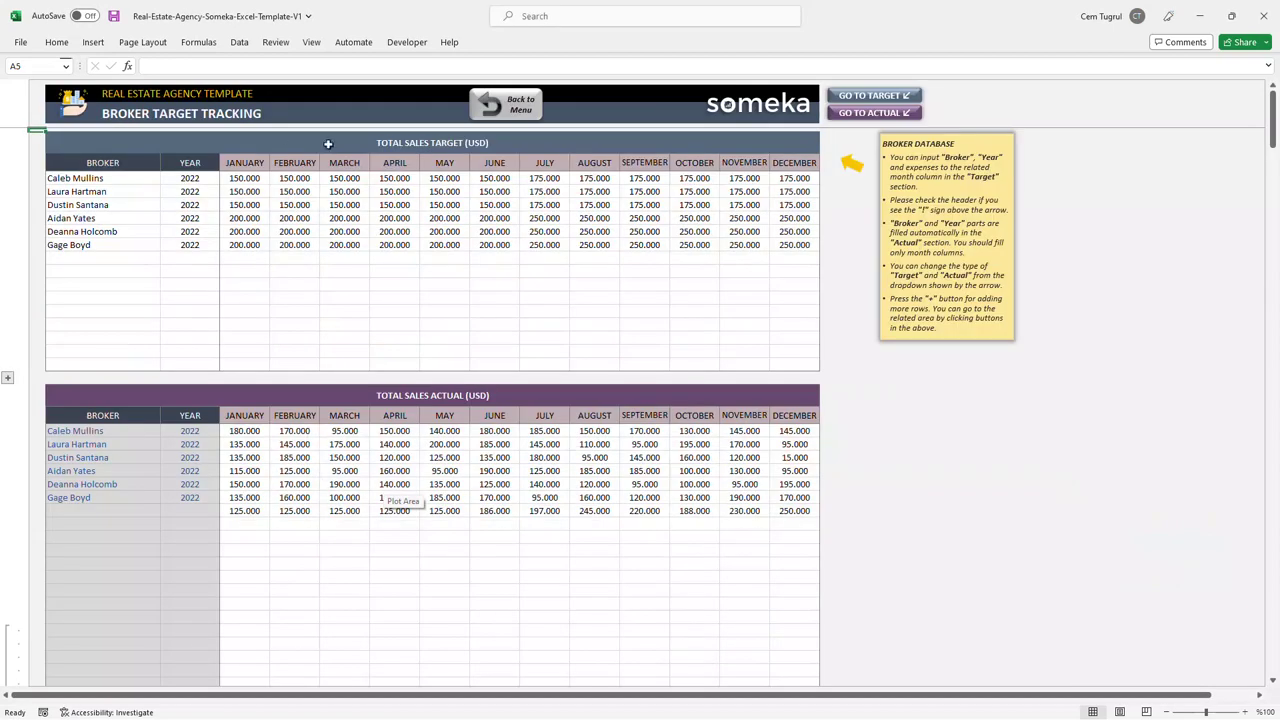
left_click(512, 112)
left_click(137, 250)
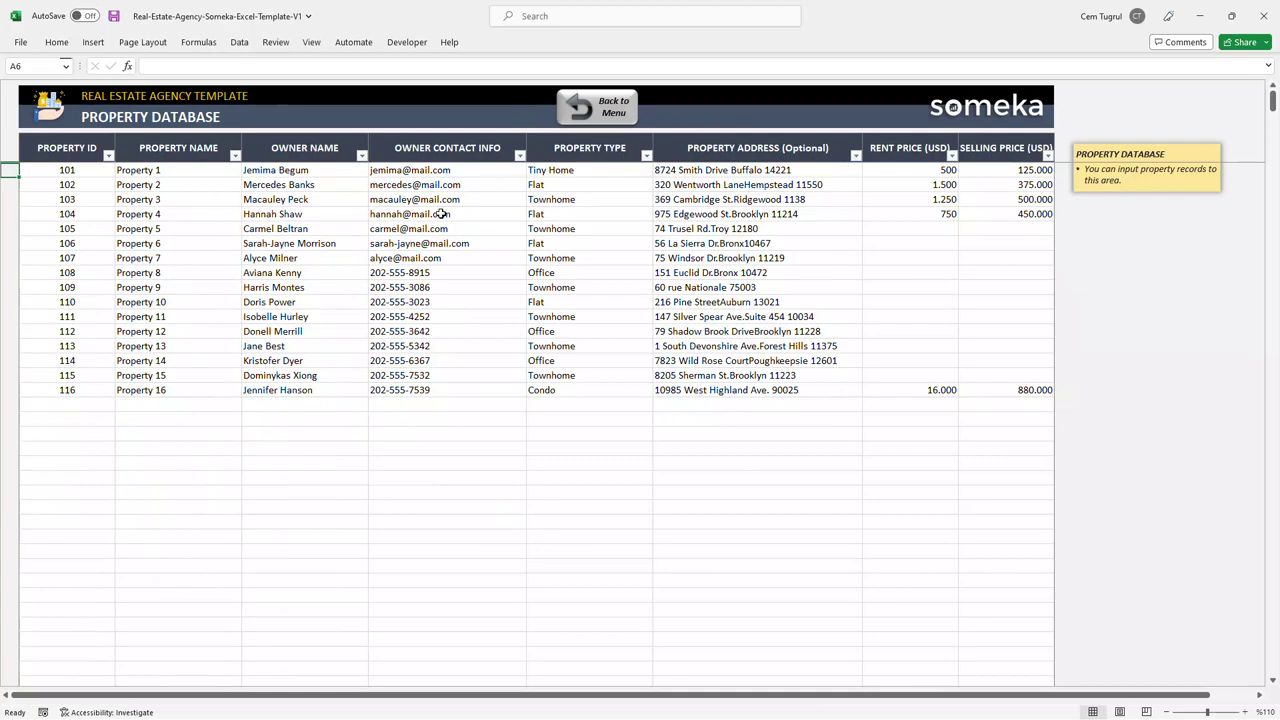
left_click(614, 114)
left_click(452, 172)
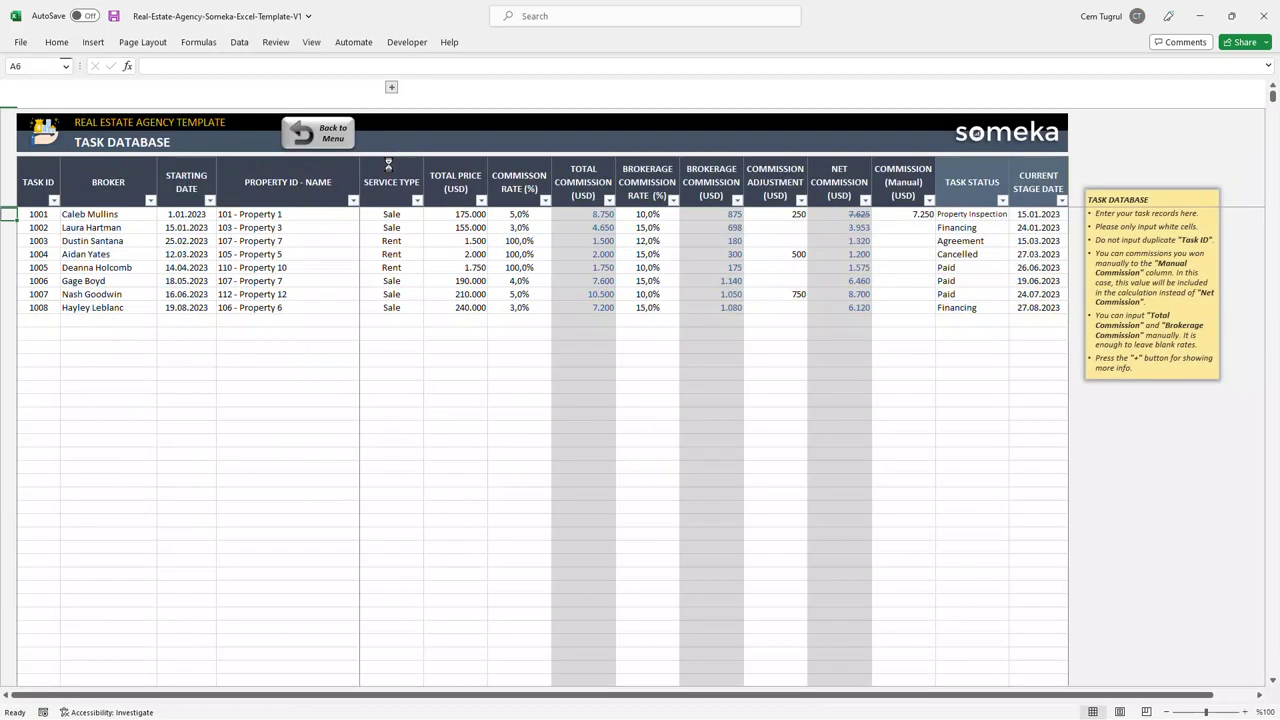
left_click(342, 132)
left_click(414, 244)
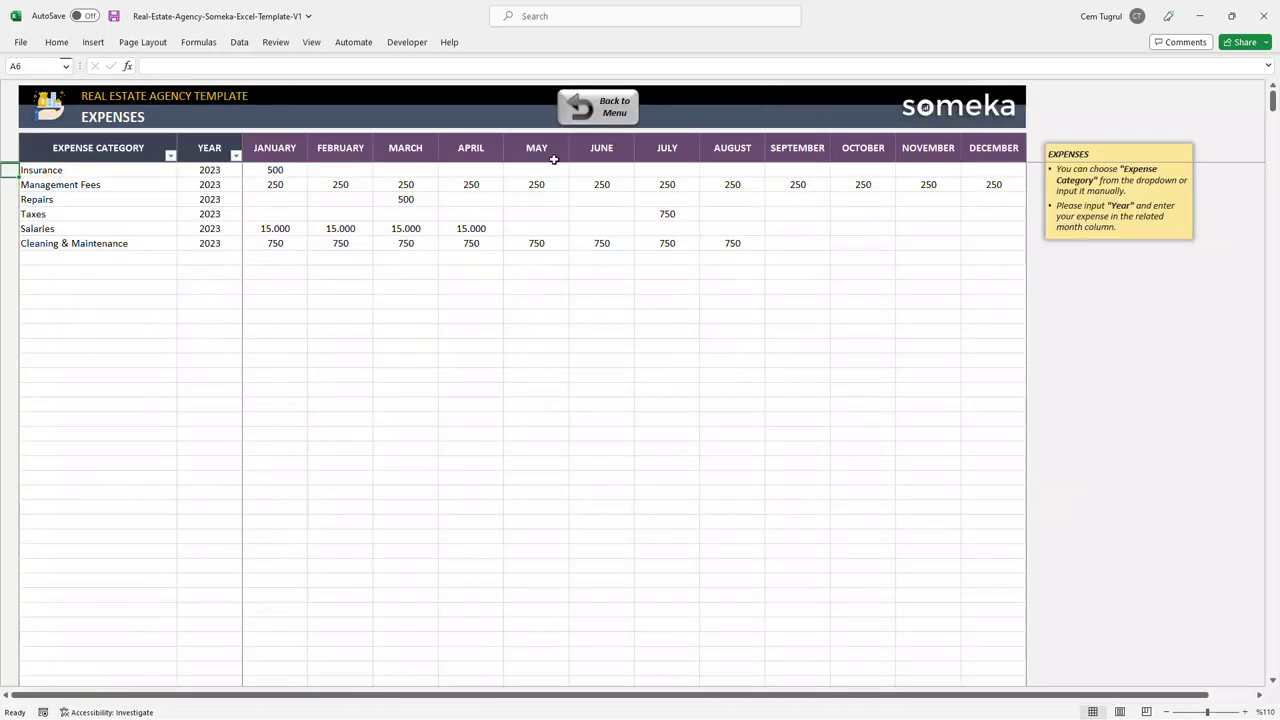
left_click(585, 108)
left_click(636, 174)
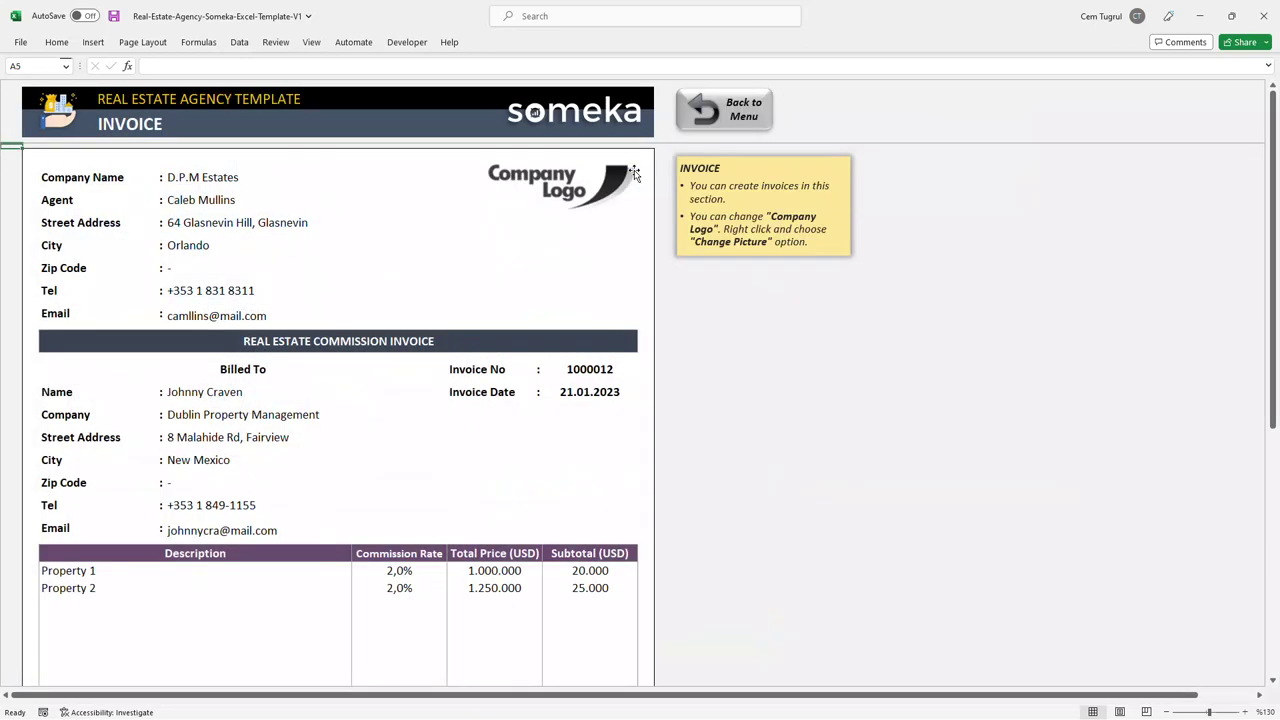
left_click(716, 112)
left_click(648, 248)
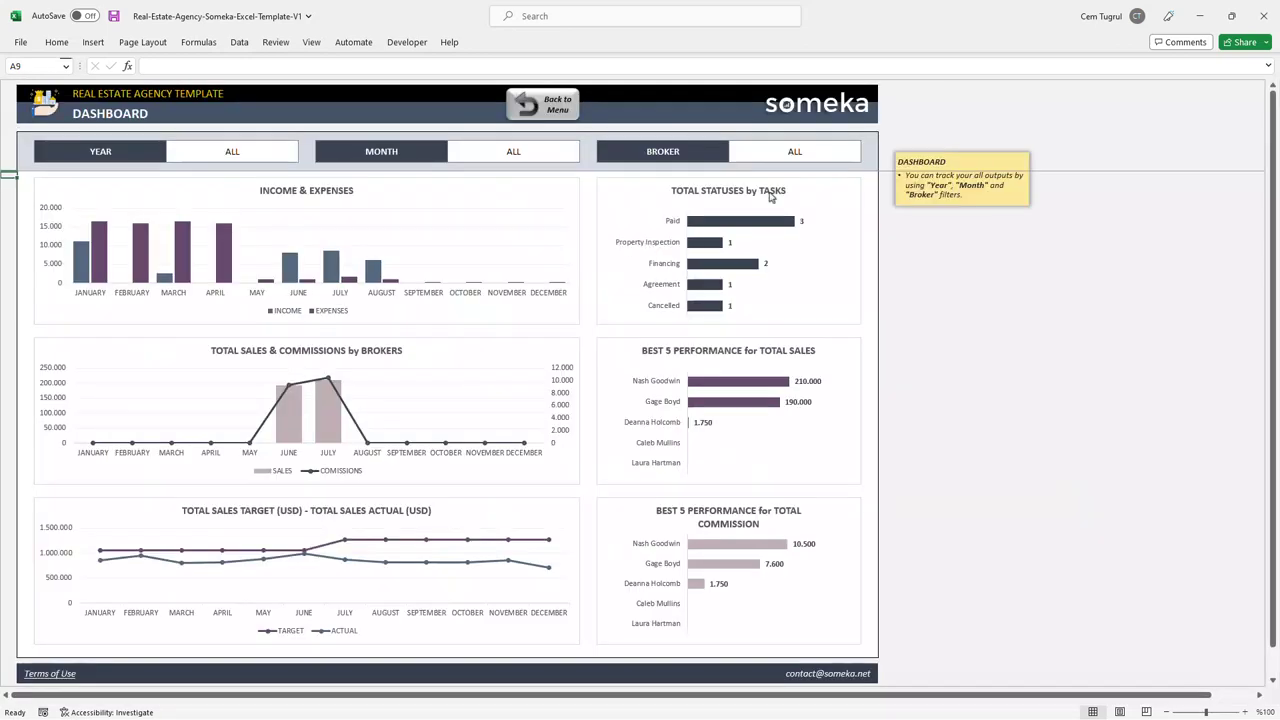
left_click(556, 103)
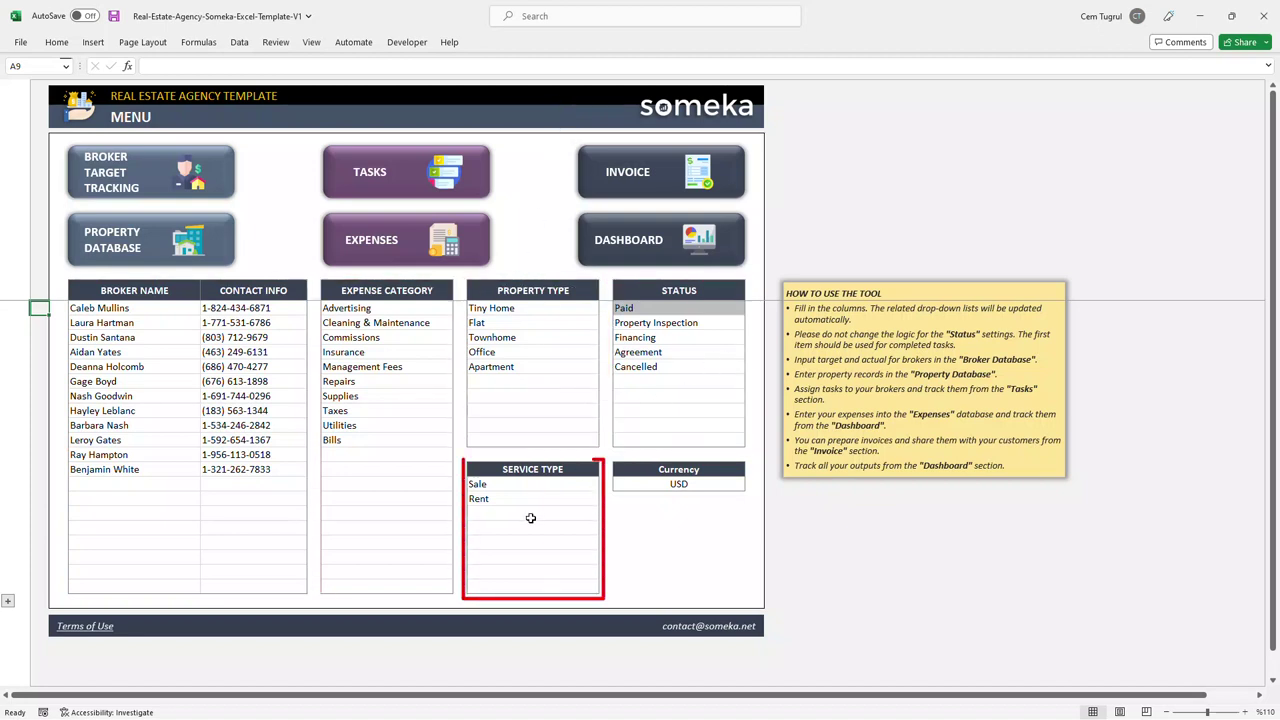
Step: Below the last broker, add a new broker's name and contact phone number
left_click(655, 486)
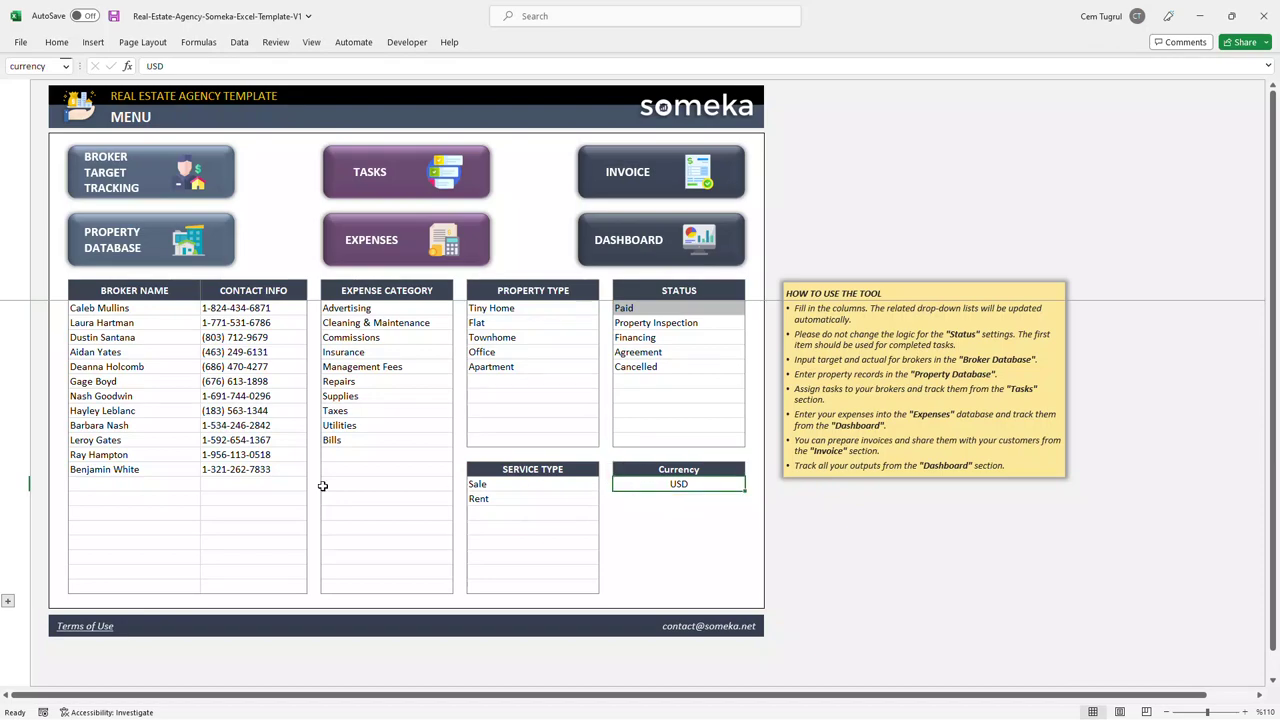
left_click(162, 482)
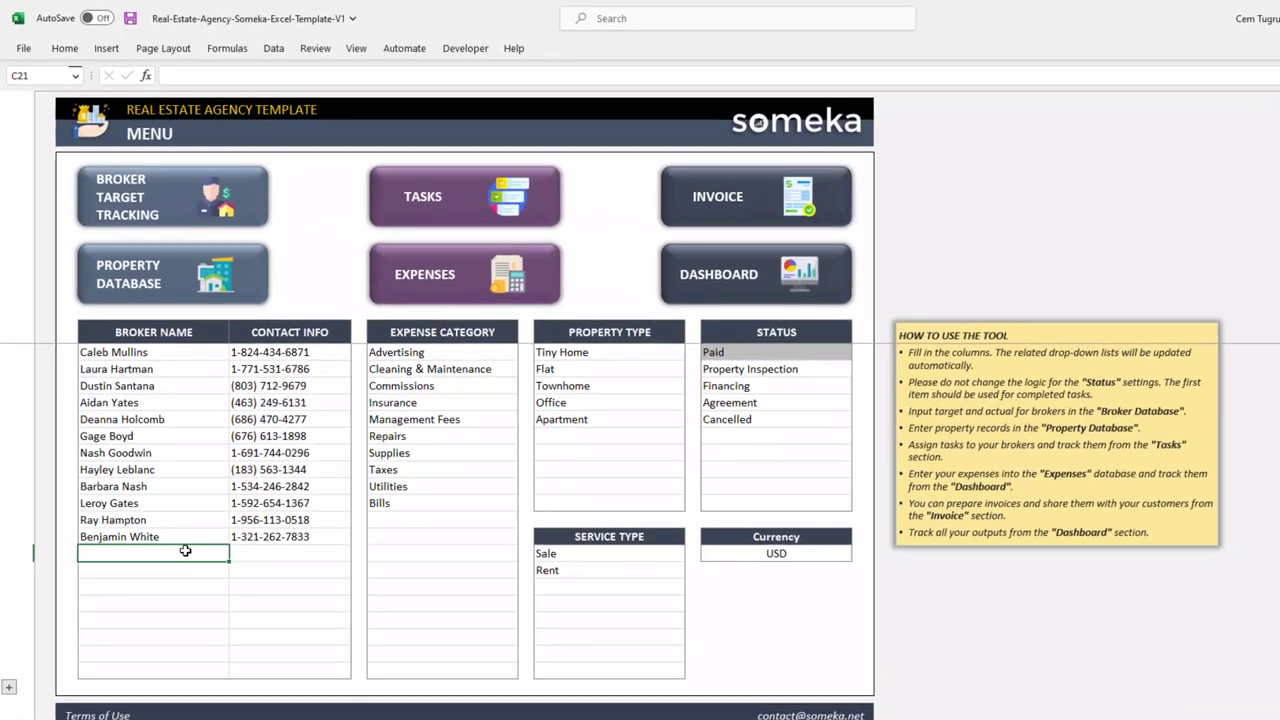
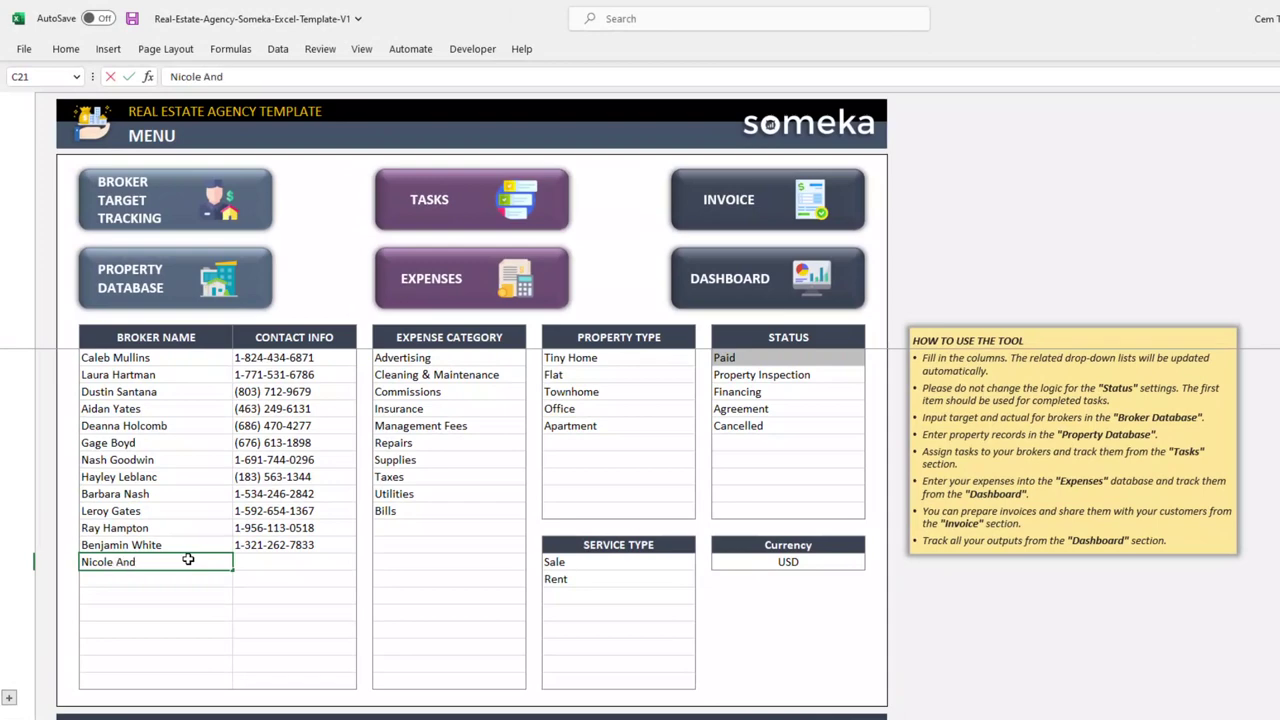
left_click(297, 561)
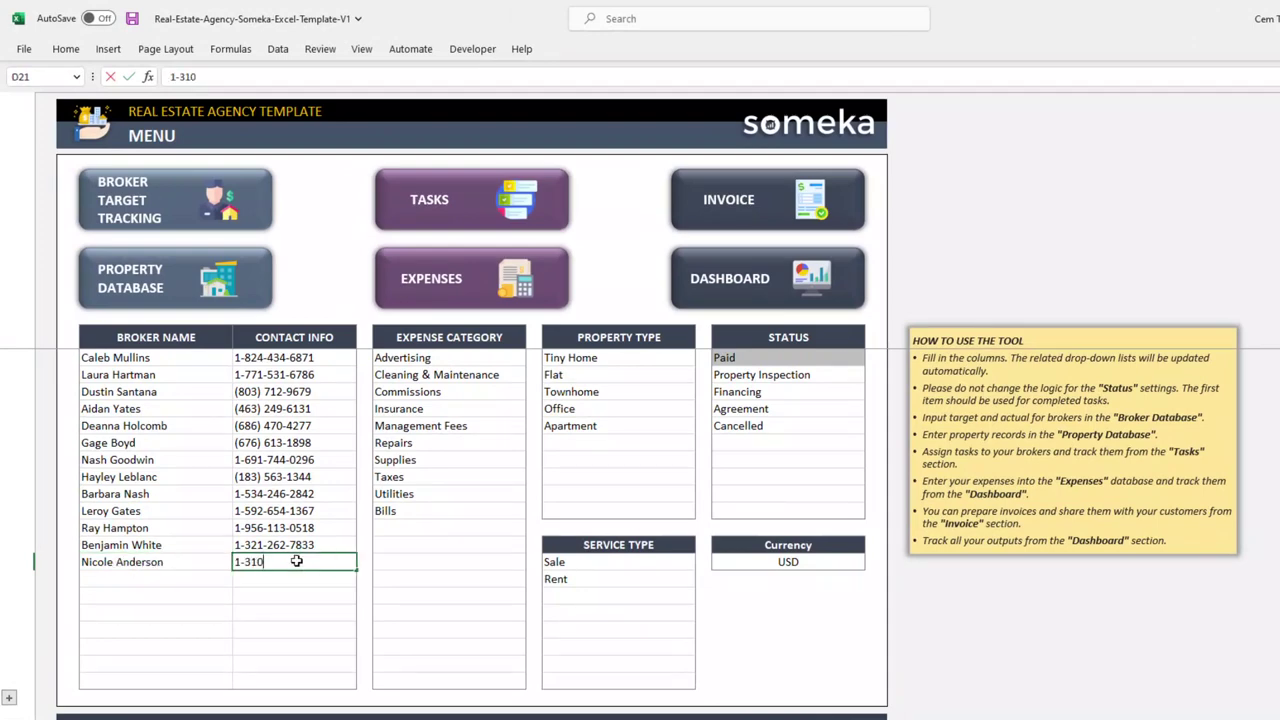
Step: Add Condo as a property type below Apartment, then go to Broker Target Tracking
left_click(616, 441)
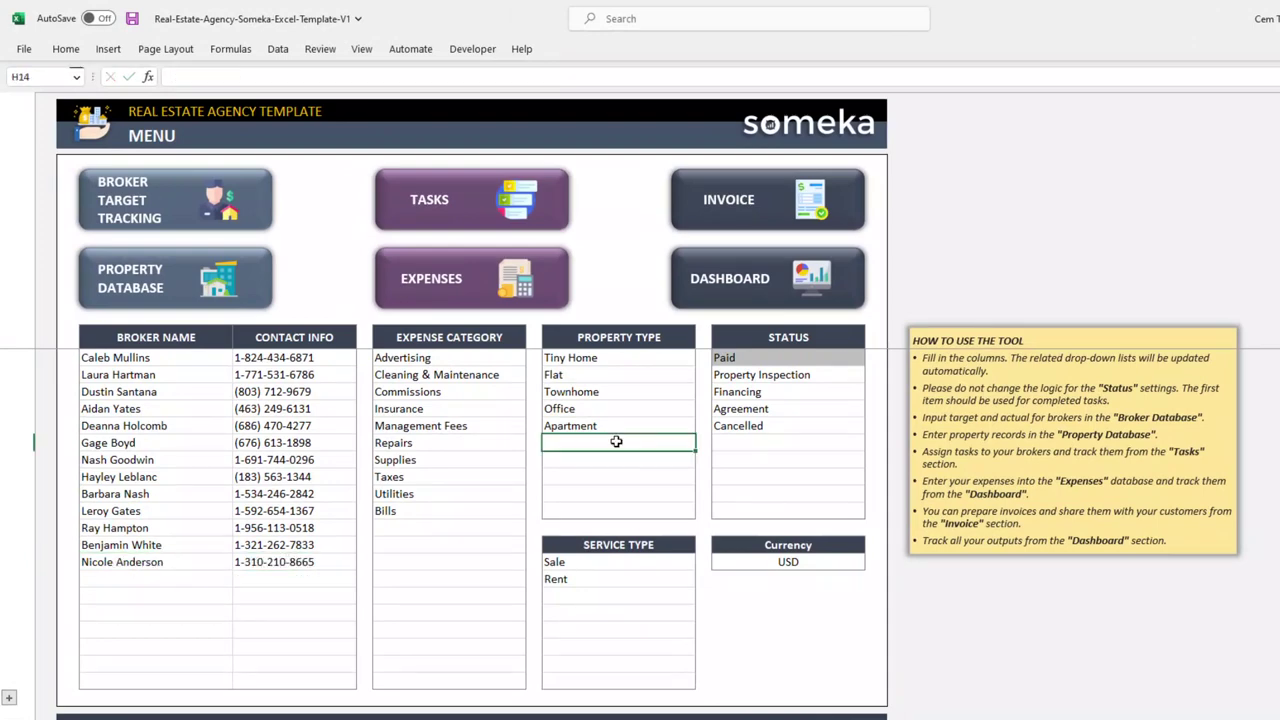
type("Condo")
key("Return")
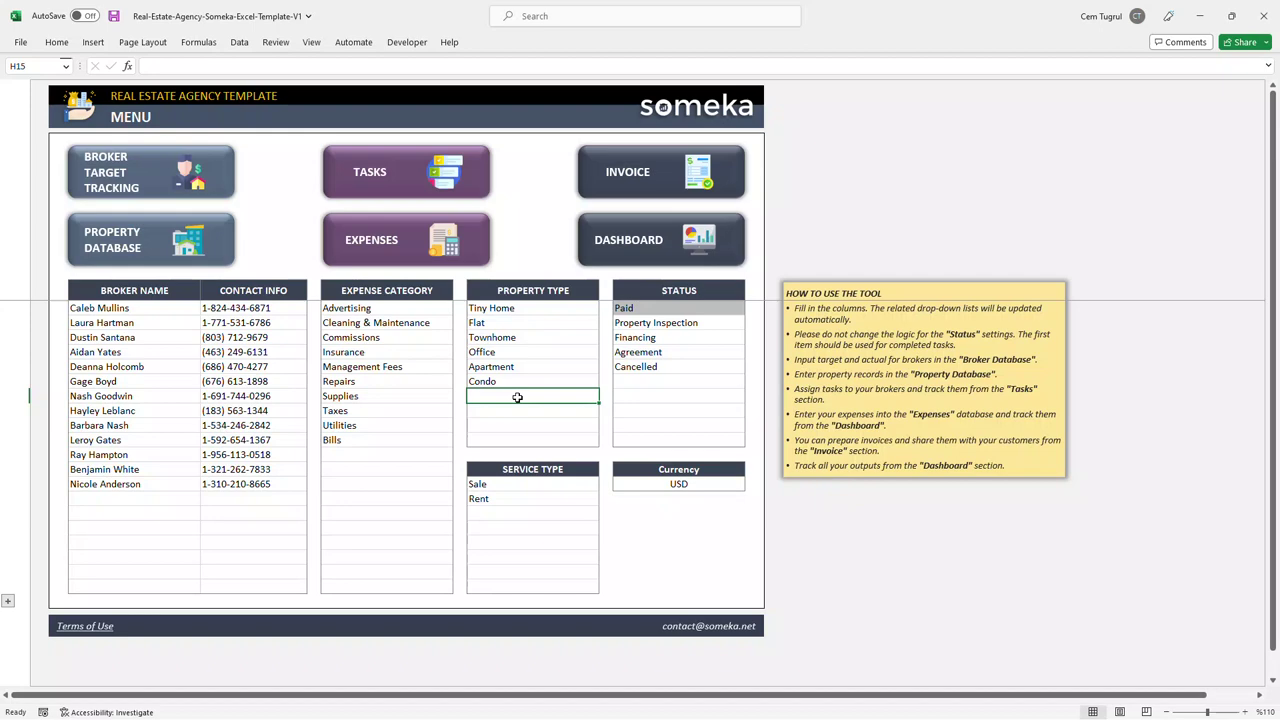
left_click(185, 188)
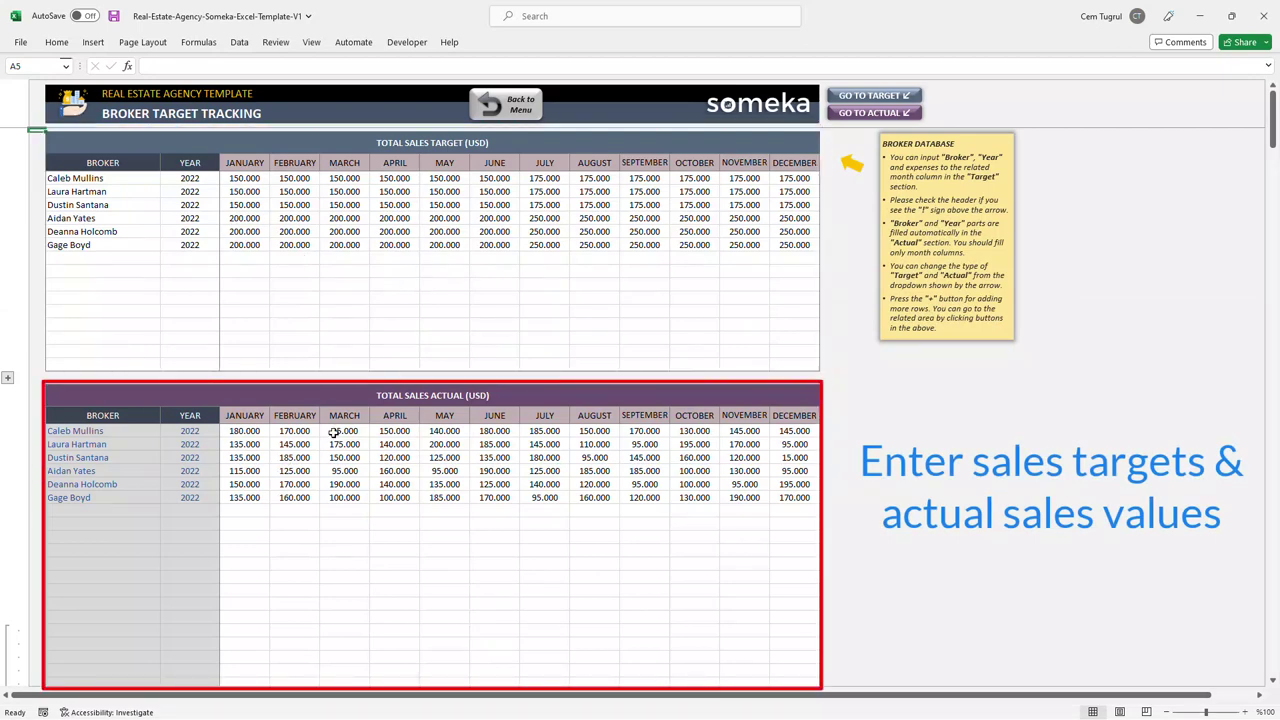
Step: Start a new target row in B14 with the newly added broker and year 2023
left_click(142, 259)
left_click(167, 260)
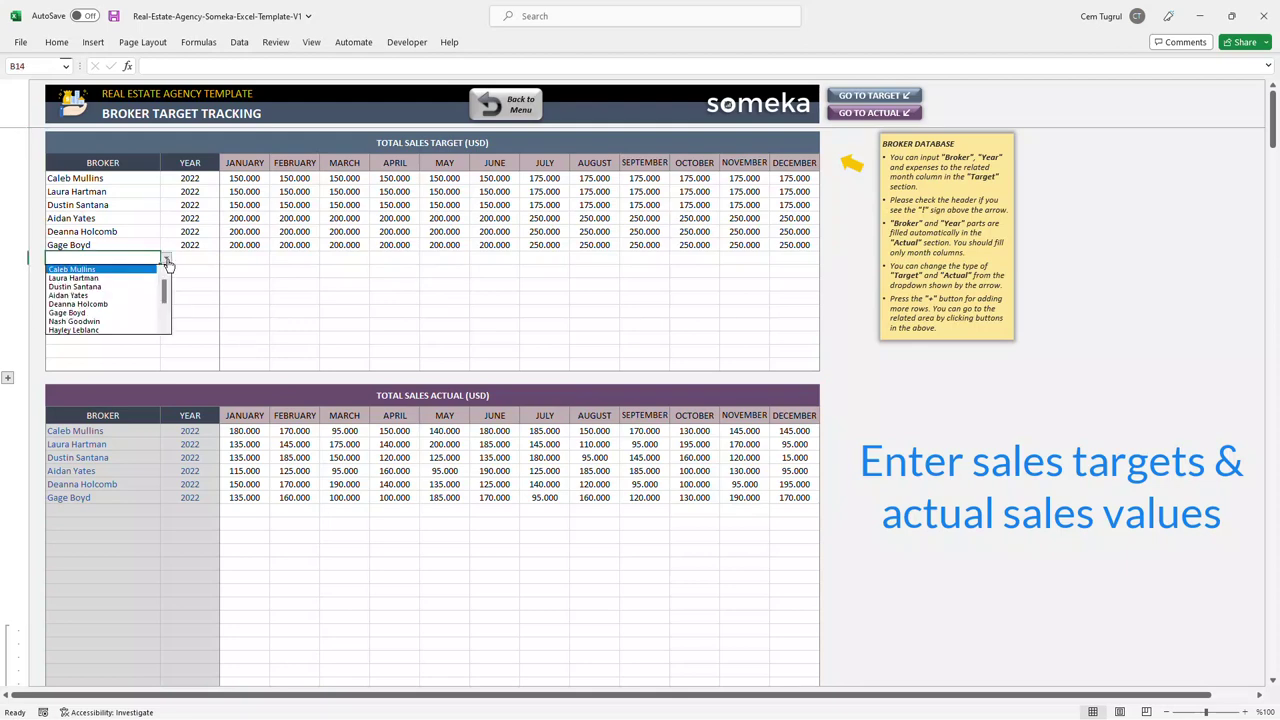
left_click_drag(164, 290, 164, 312)
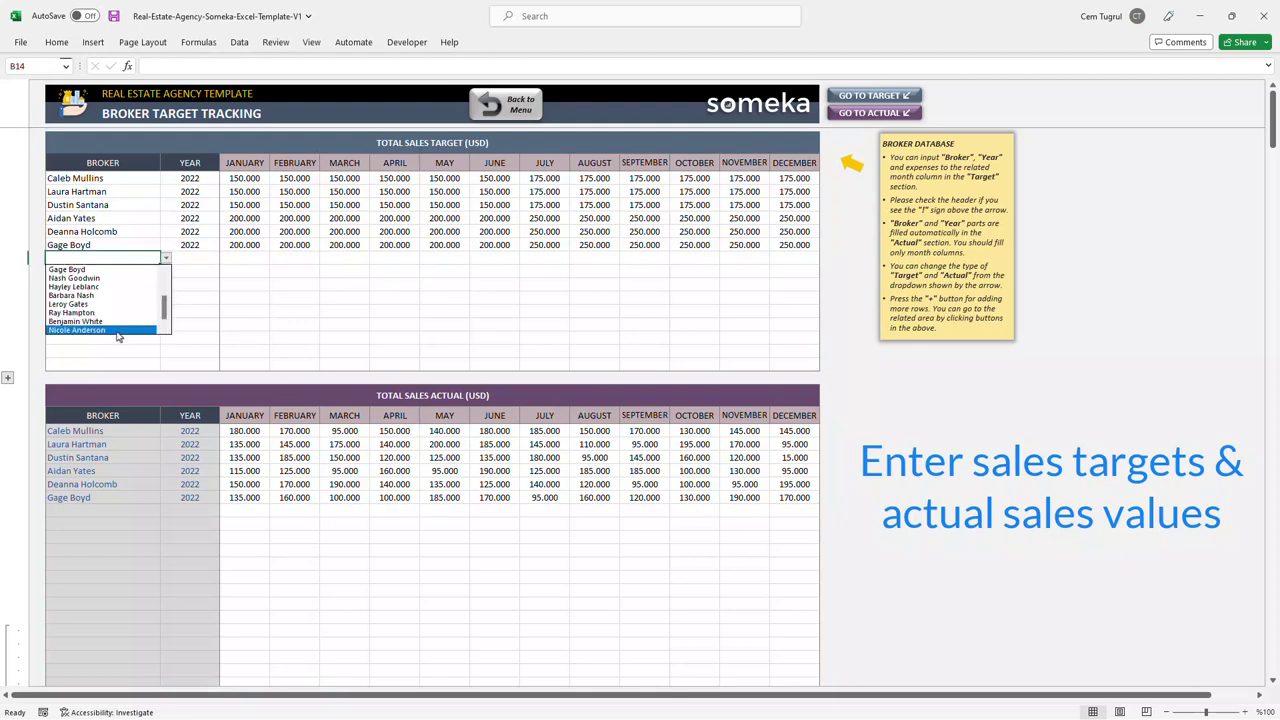
left_click(120, 330)
left_click(210, 259)
left_click(225, 259)
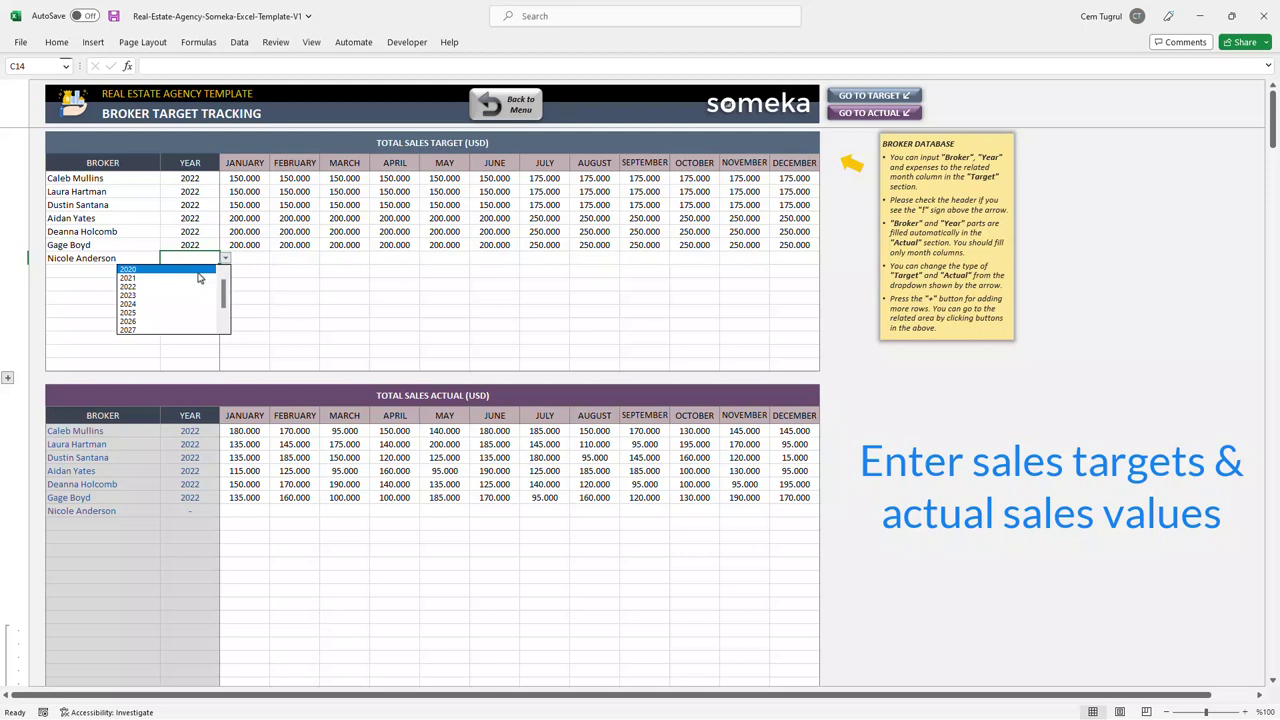
left_click(182, 300)
Step: Enter a 220000 January target and fill it across to December
left_click(259, 260)
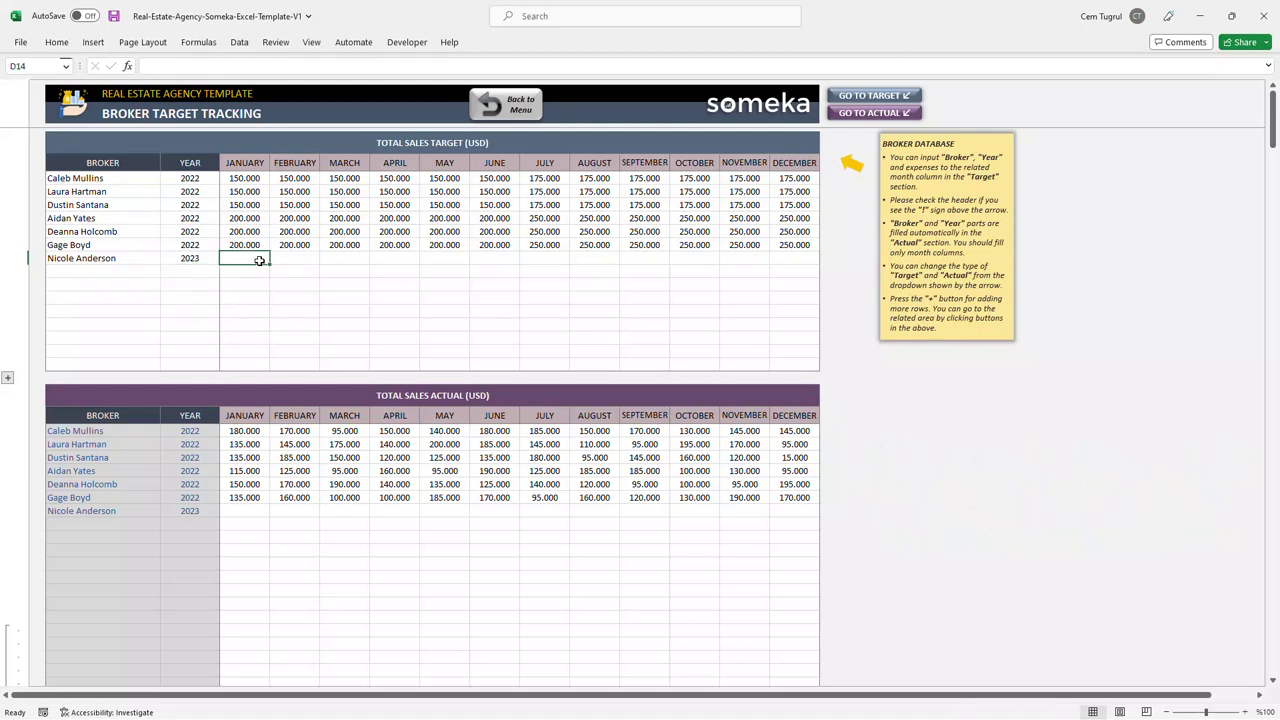
type("22")
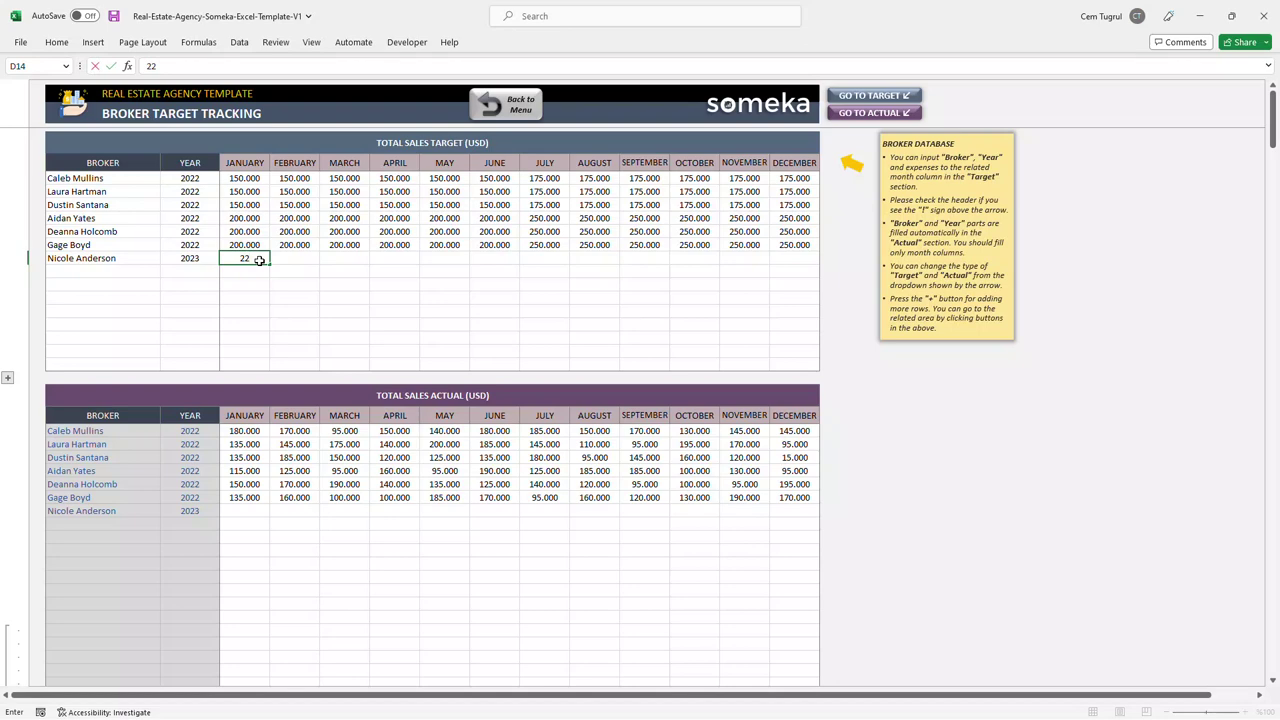
type("0000")
key("Return")
left_click(245, 258)
left_click_drag(269, 264, 815, 265)
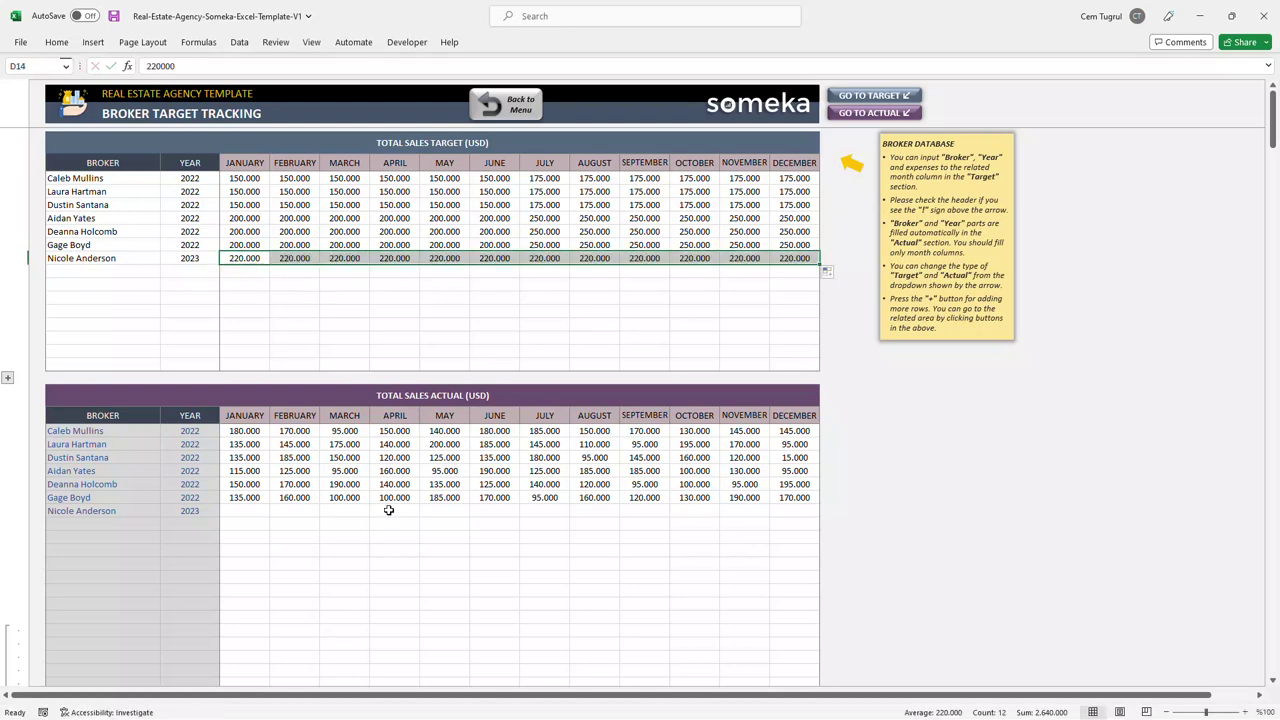
Step: Enter January–June actual sales: 180000, 190000, 160.000, 150000, 170000, 240000
left_click(262, 513)
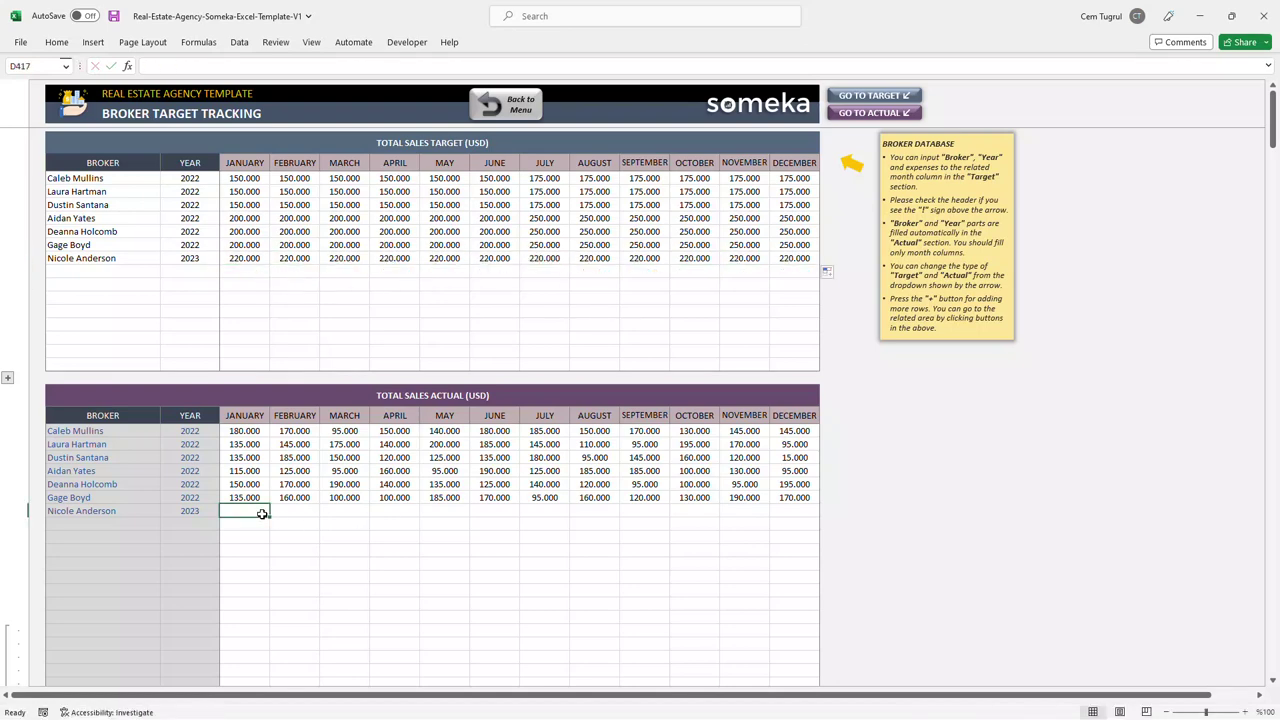
type("180000")
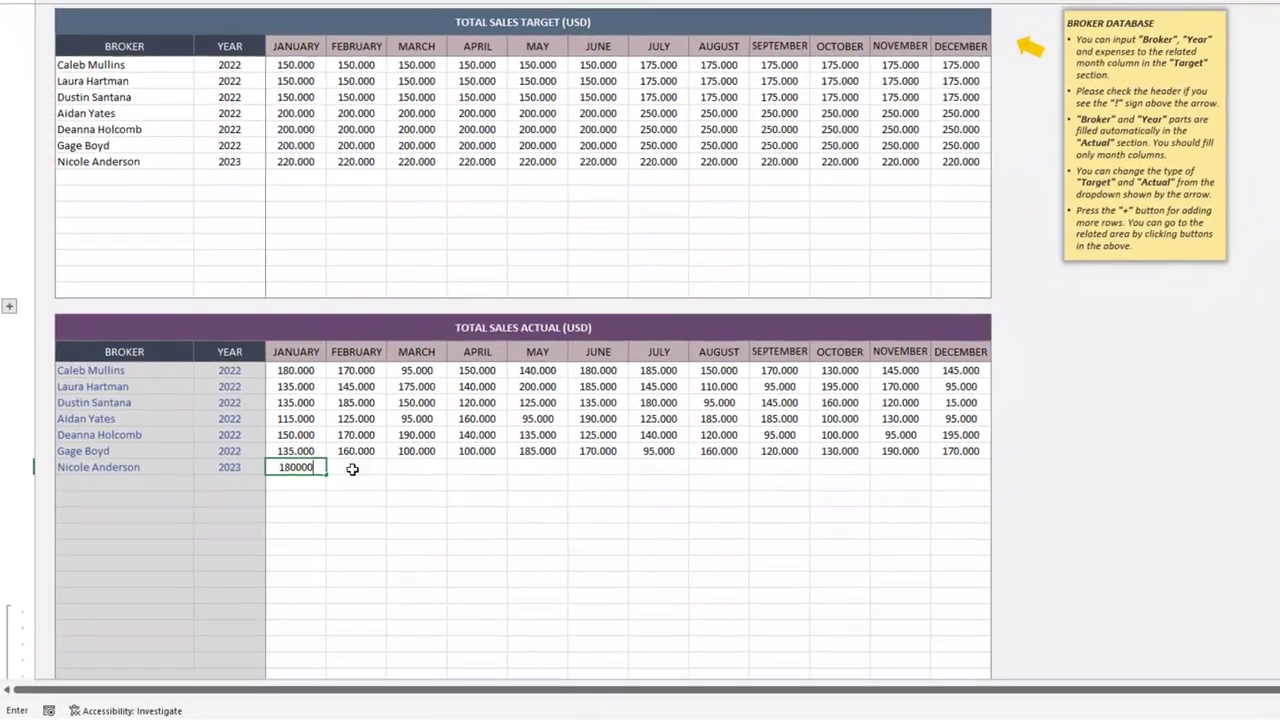
key("Tab")
type("190000")
key("Tab")
type("160.000")
key("Tab")
type("150000")
key("Tab")
type("170000")
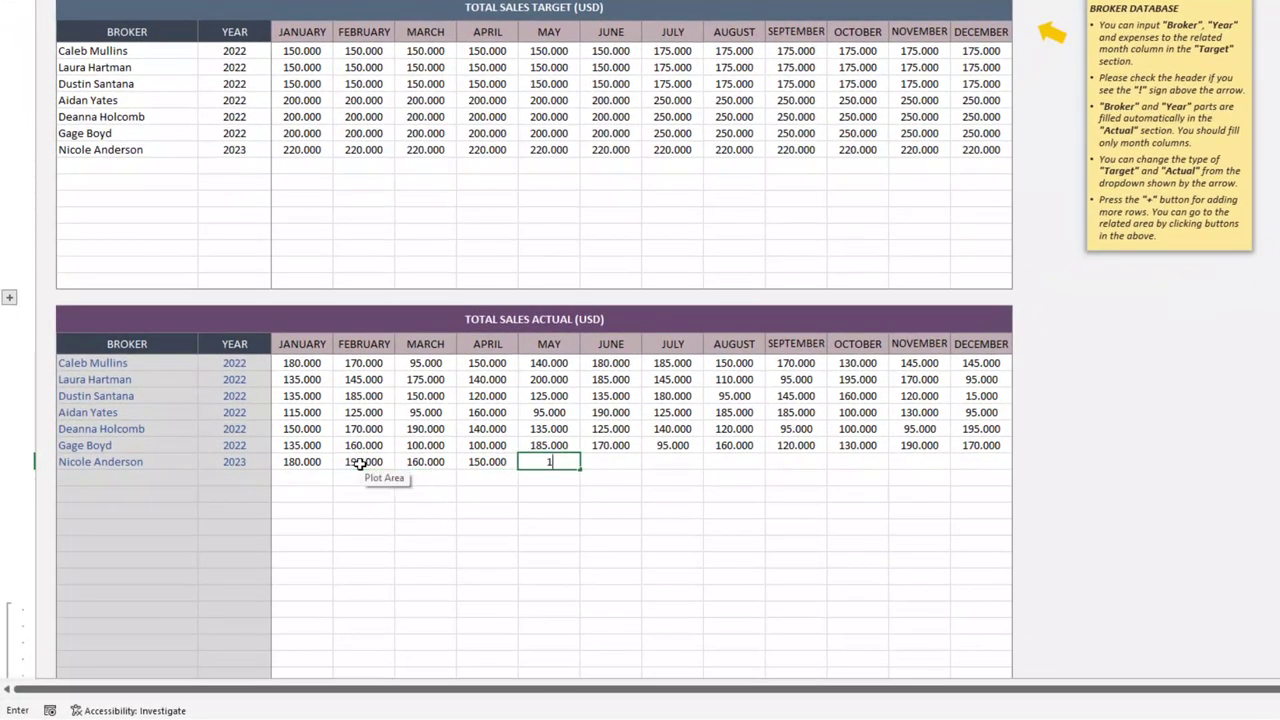
key("Tab")
type("240000")
key("Tab")
Step: Enter July–December actual sales: 230000, 260000, 250000, 270000, 240000, 250000
type("230000")
key("Tab")
type("260000")
key("Tab")
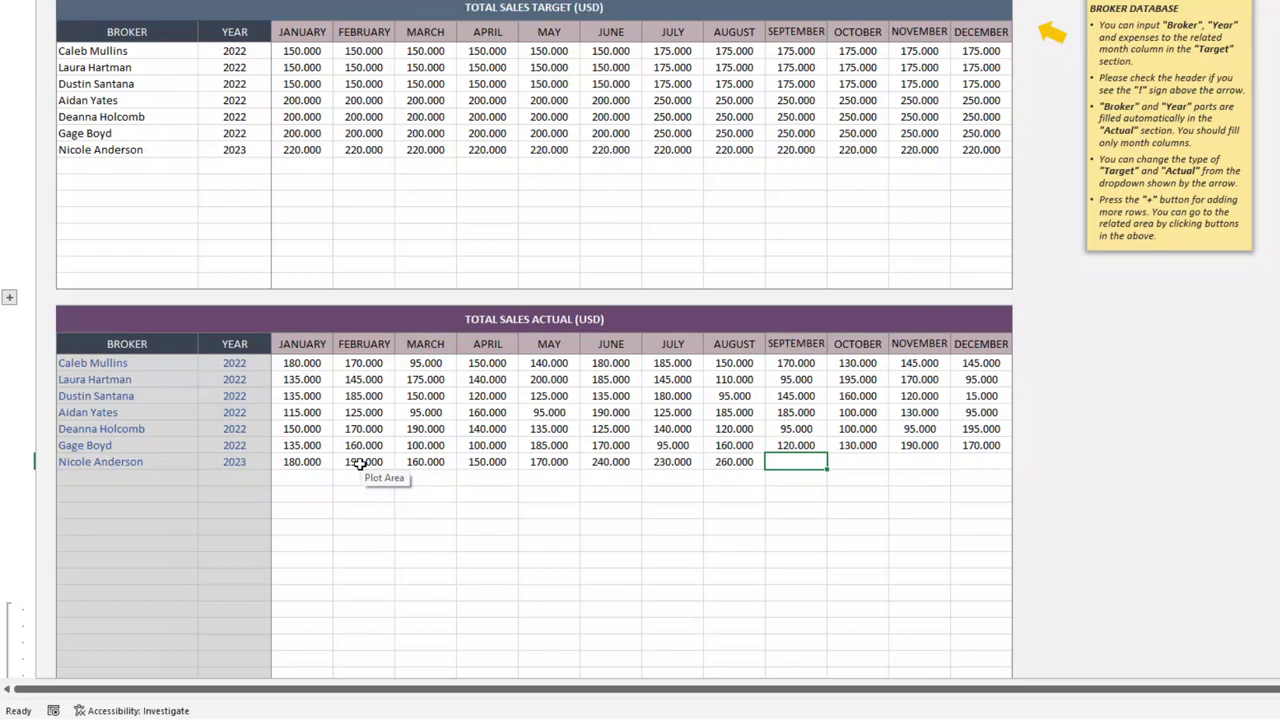
type("250000")
key("Tab")
type("270000")
key("Tab")
type("240000")
key("Tab")
type("250000")
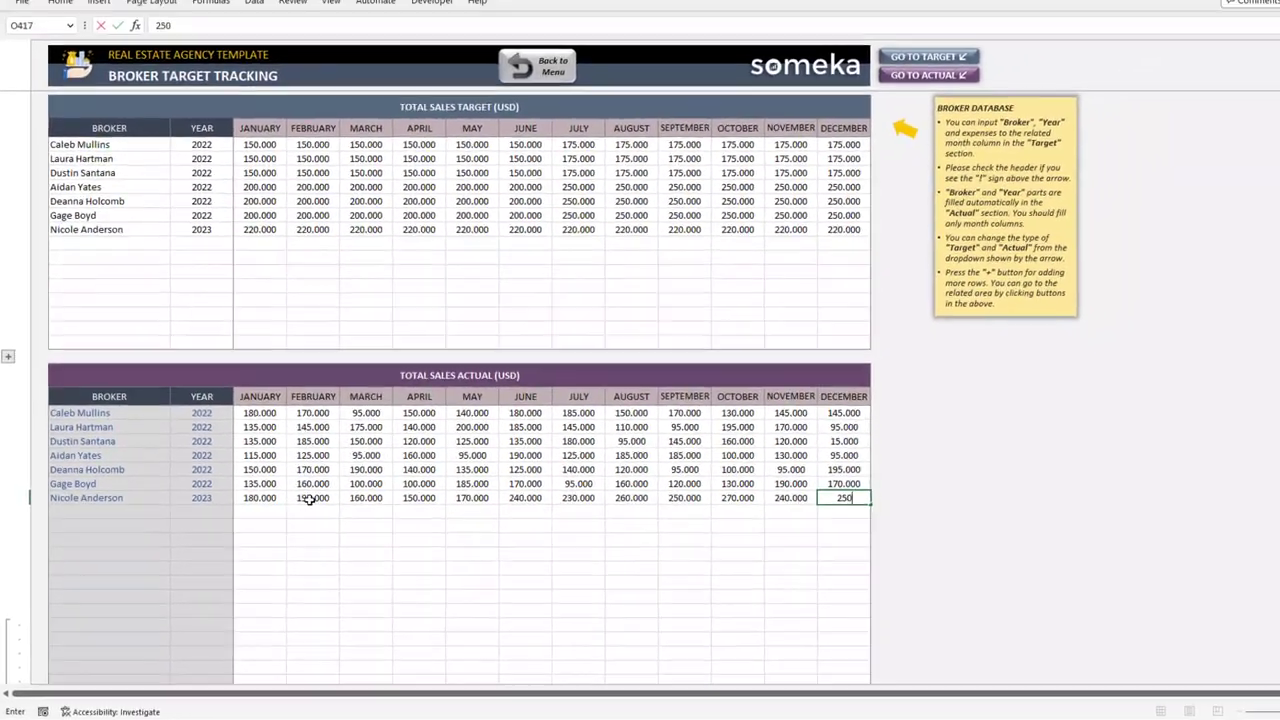
left_click(751, 496)
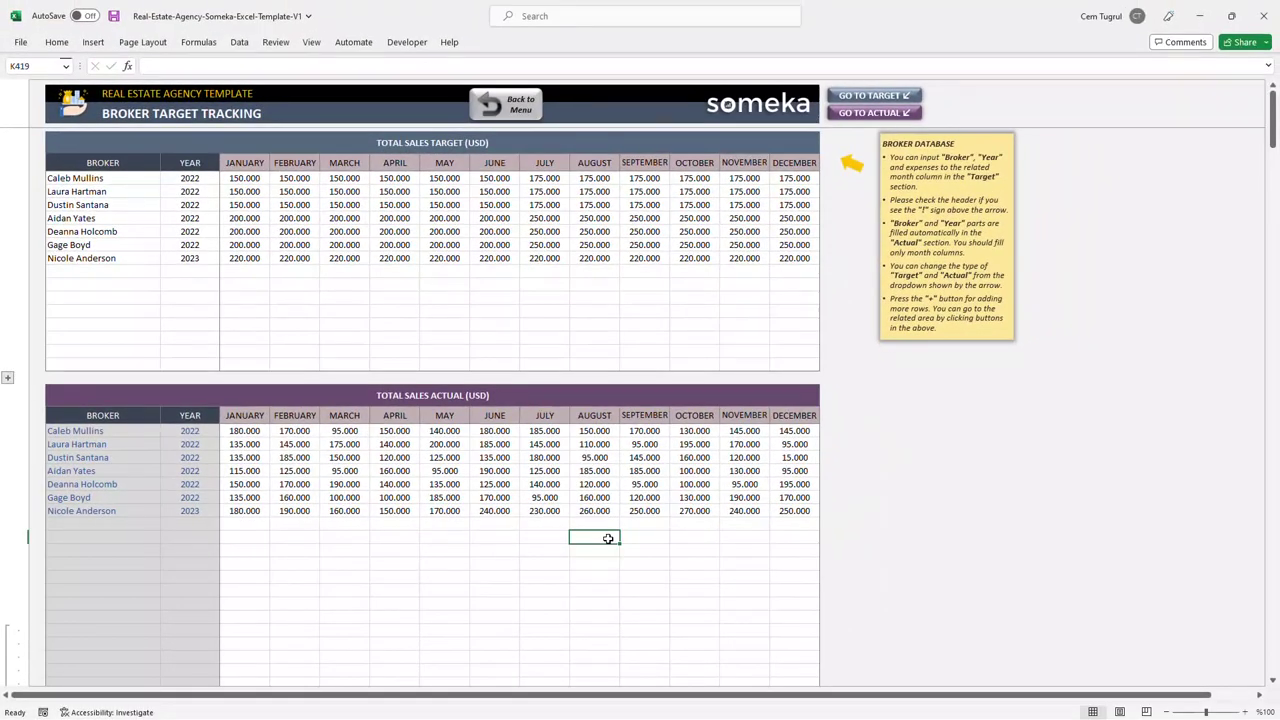
Step: Expand the Target table's hidden rows, jump to the Actual table and back, then return to the menu
left_click(8, 380)
left_click(889, 114)
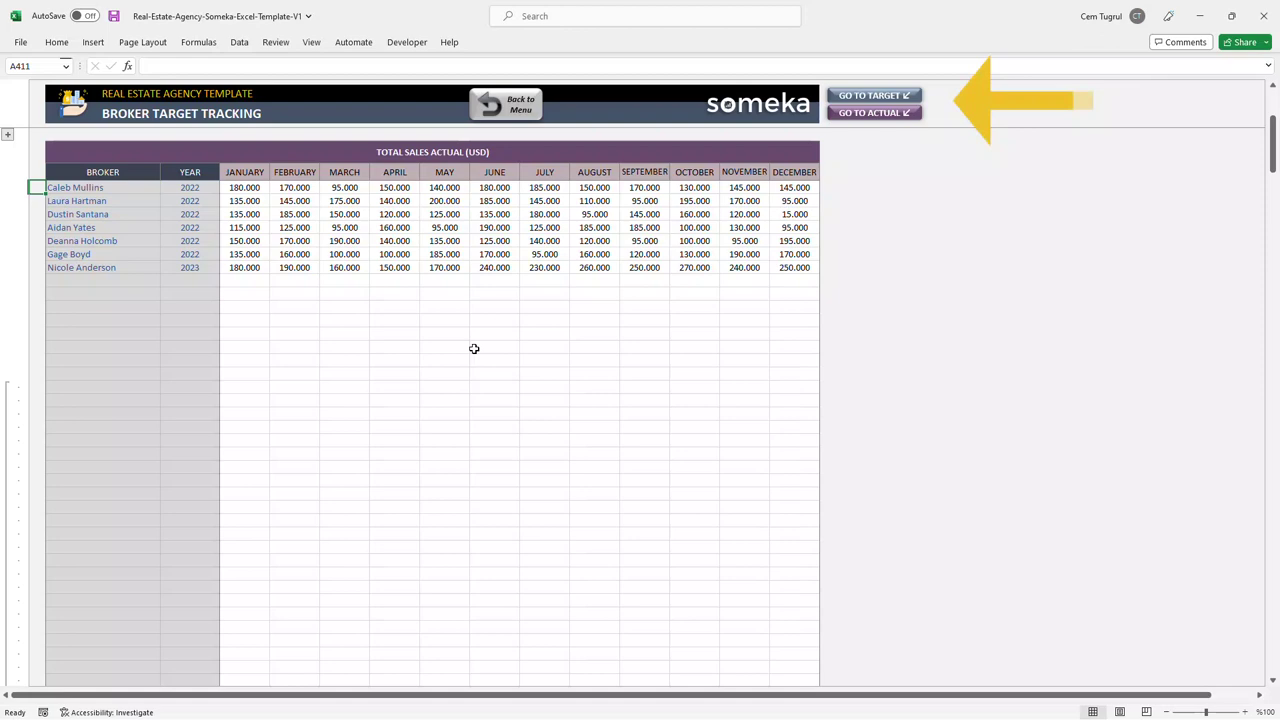
left_click(874, 95)
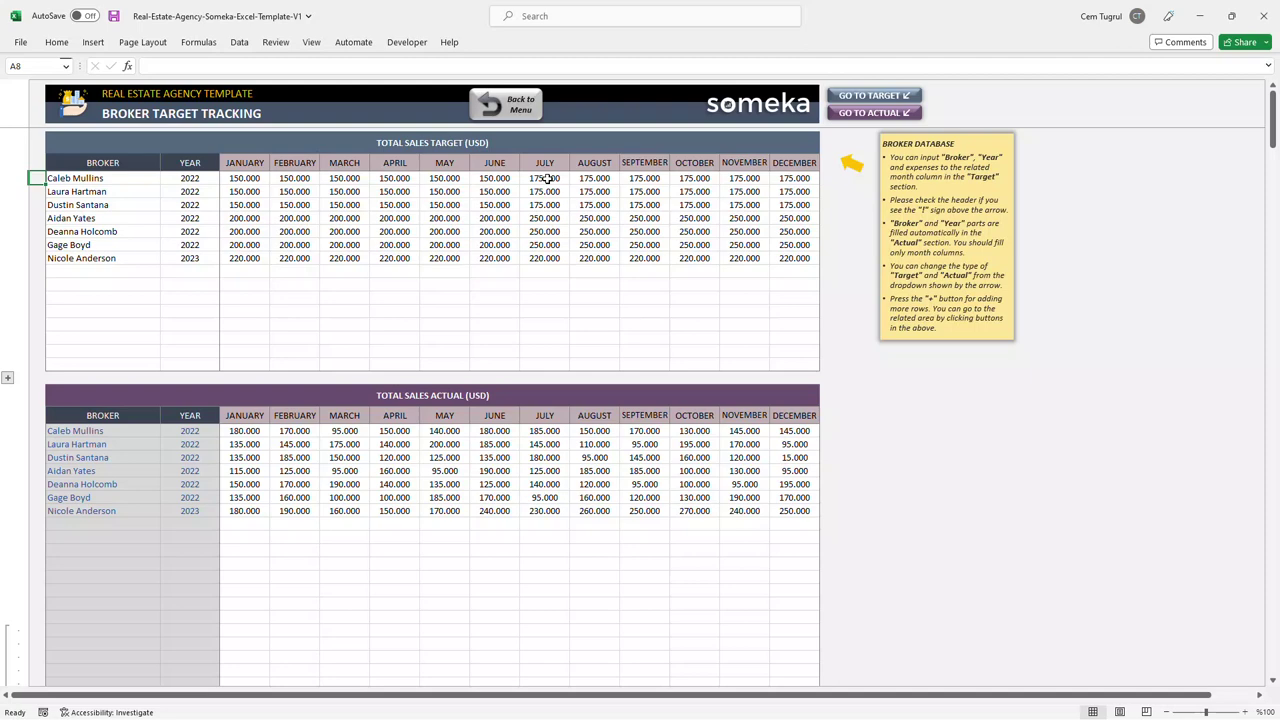
left_click(510, 113)
Step: In the Property Database, enter Property 17 with its owner's name and contact phone number
left_click(187, 228)
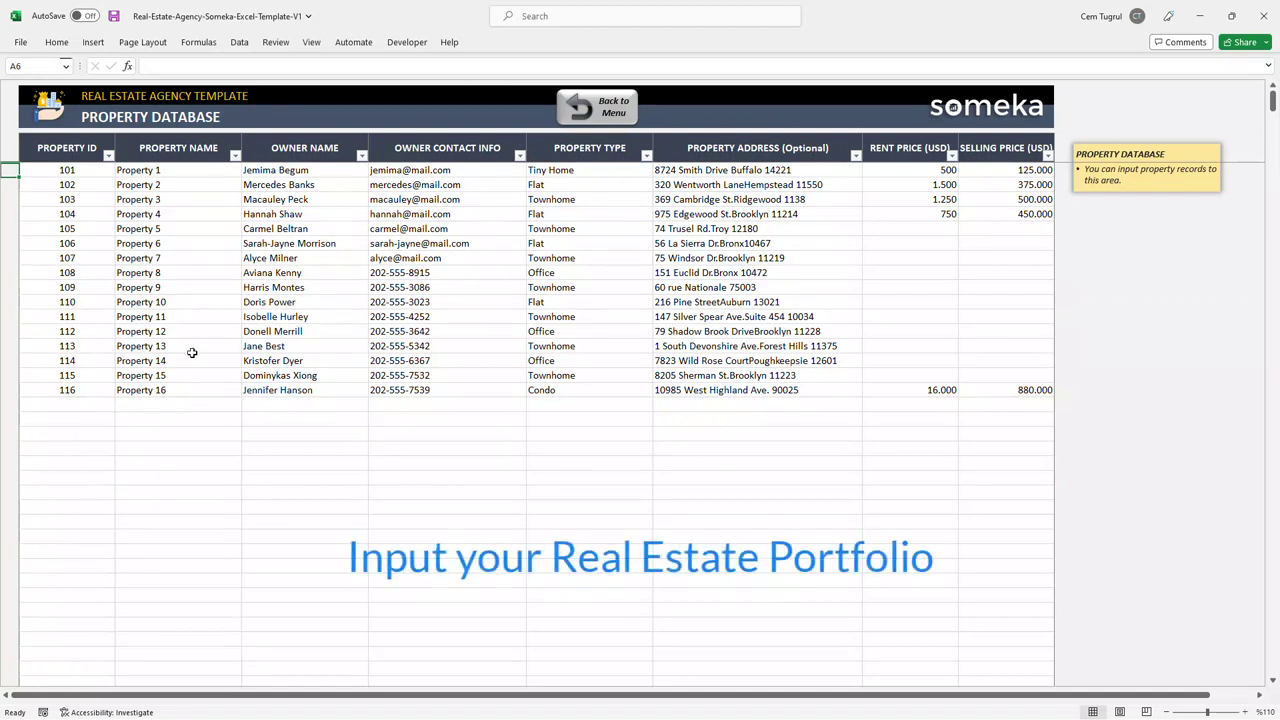
left_click(200, 405)
type("P")
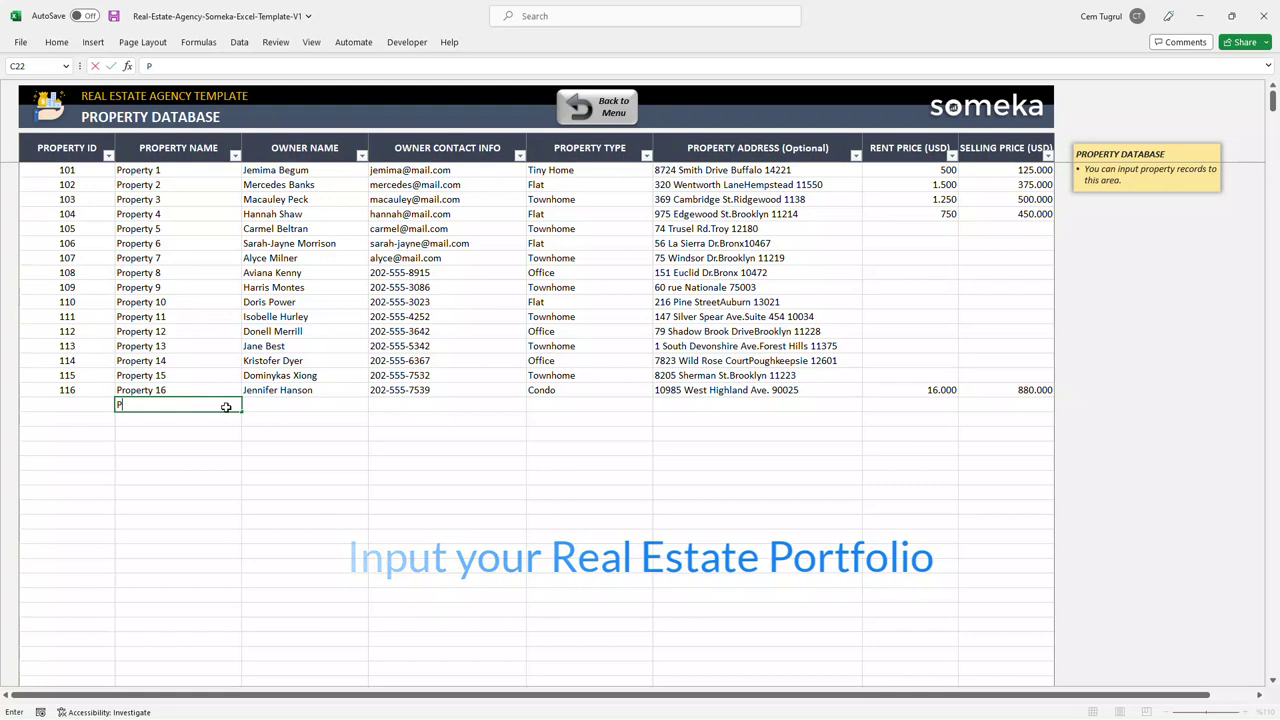
type("roperty 17")
left_click(309, 405)
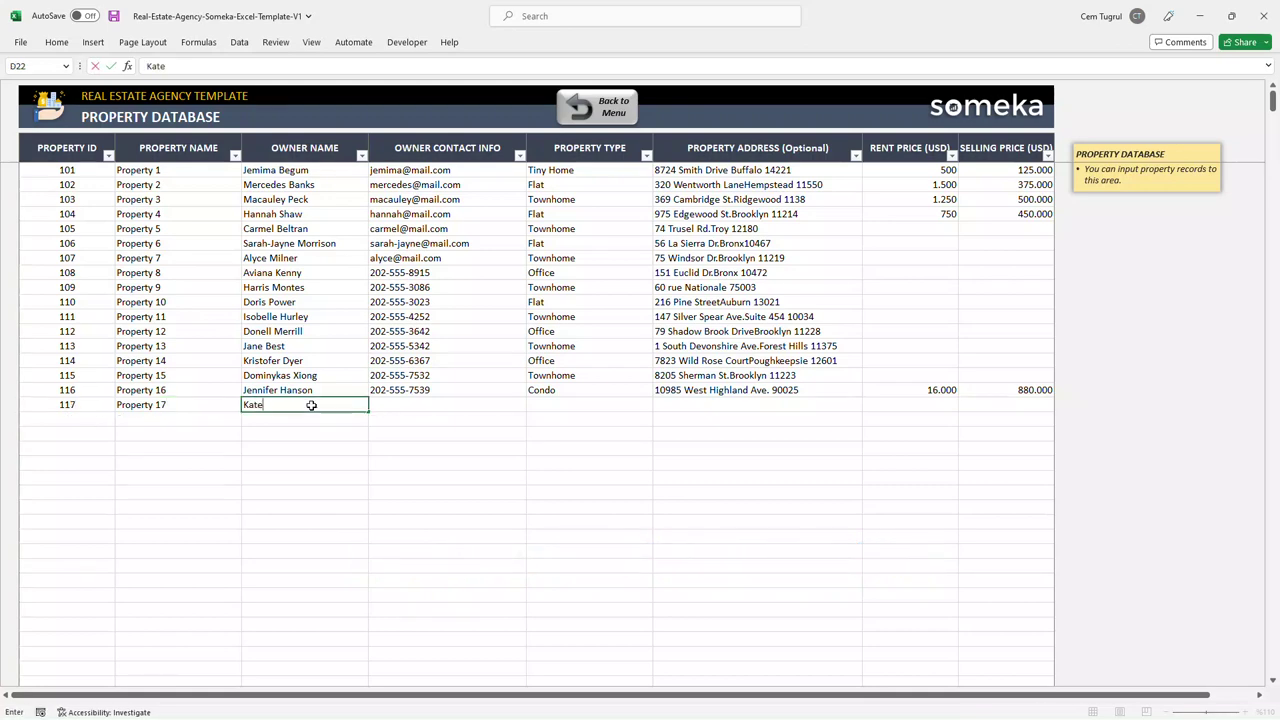
left_click(432, 404)
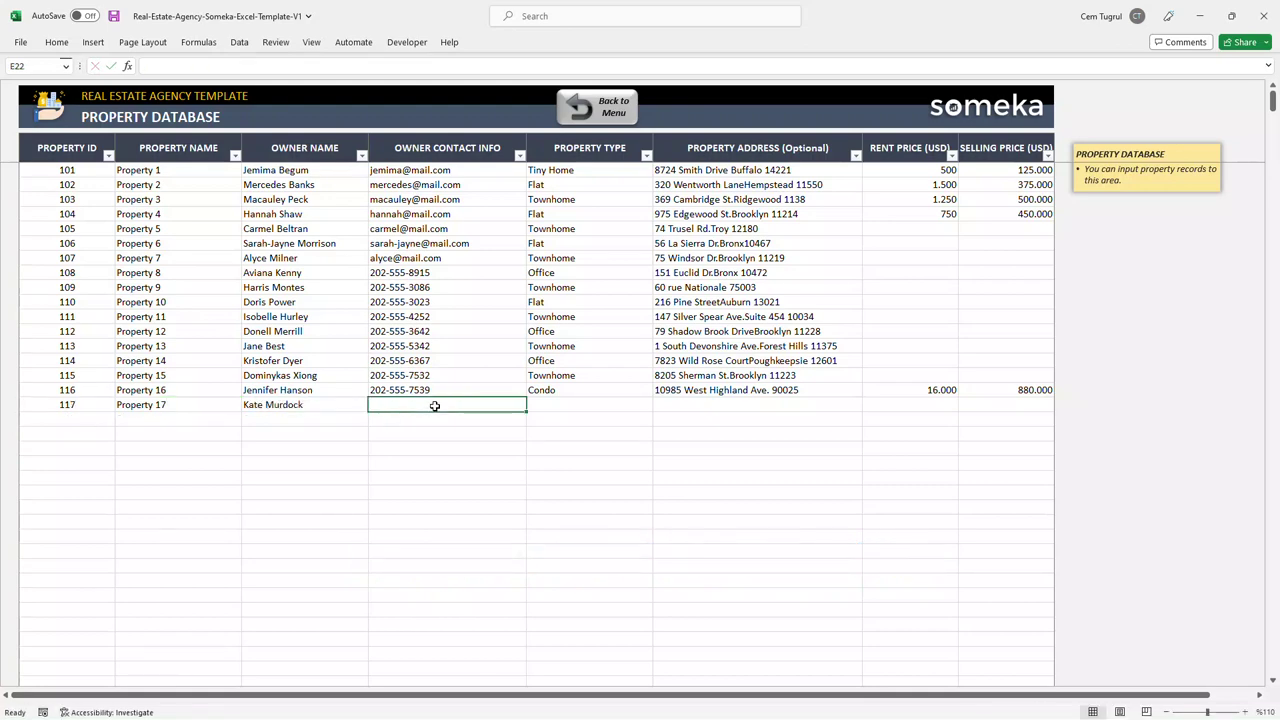
type("202-555-7522")
Step: Set Property 17 to Condo with its address, rent 1500 and price 780000, then return to the menu
left_click(603, 404)
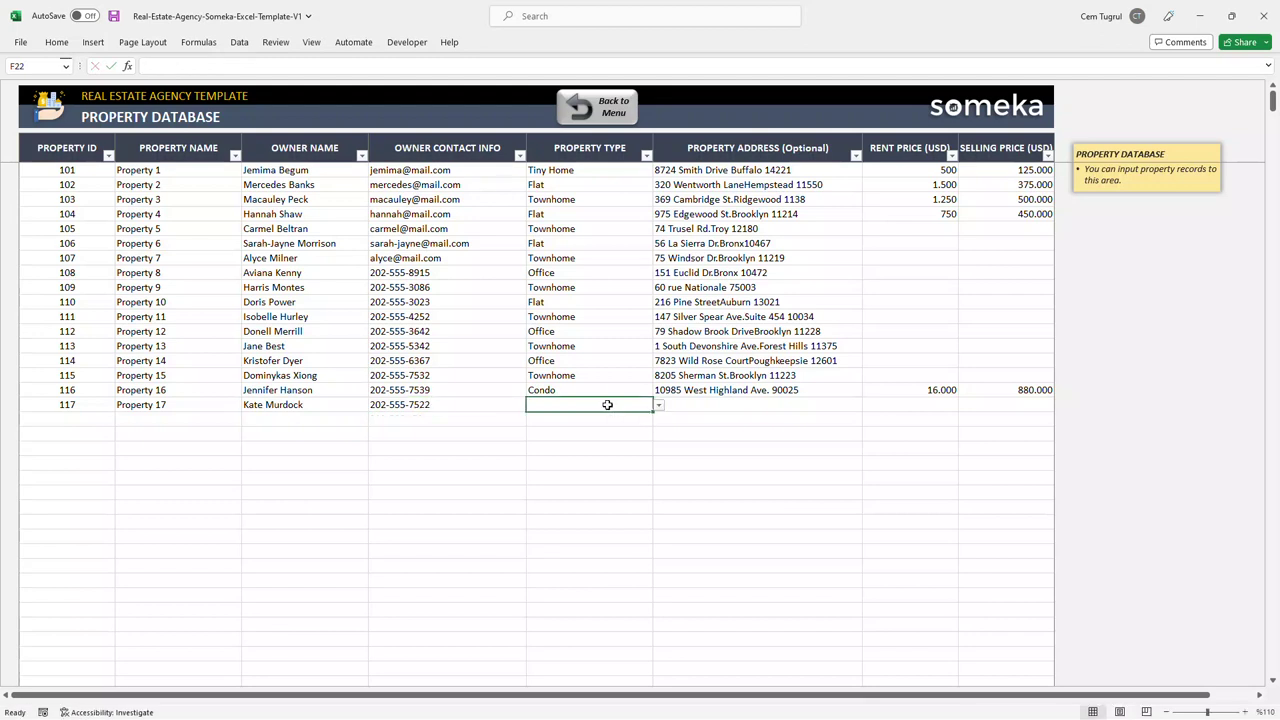
left_click(657, 405)
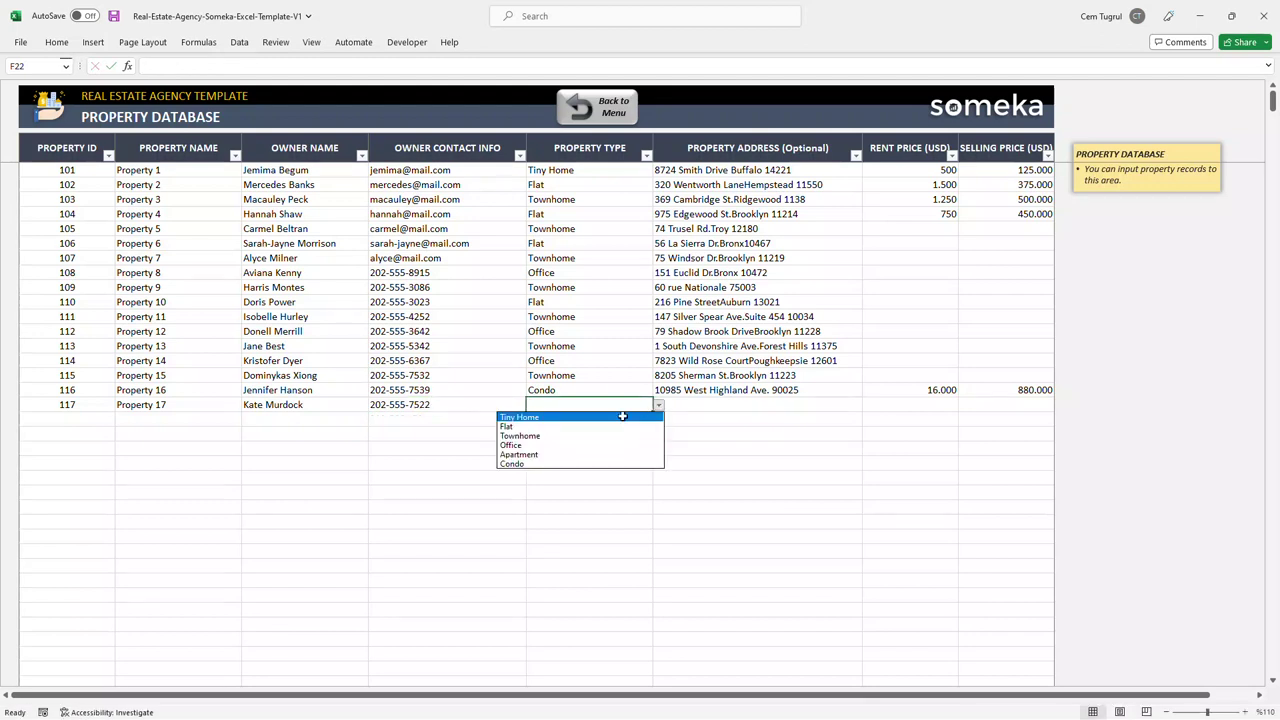
left_click(556, 463)
left_click(736, 401)
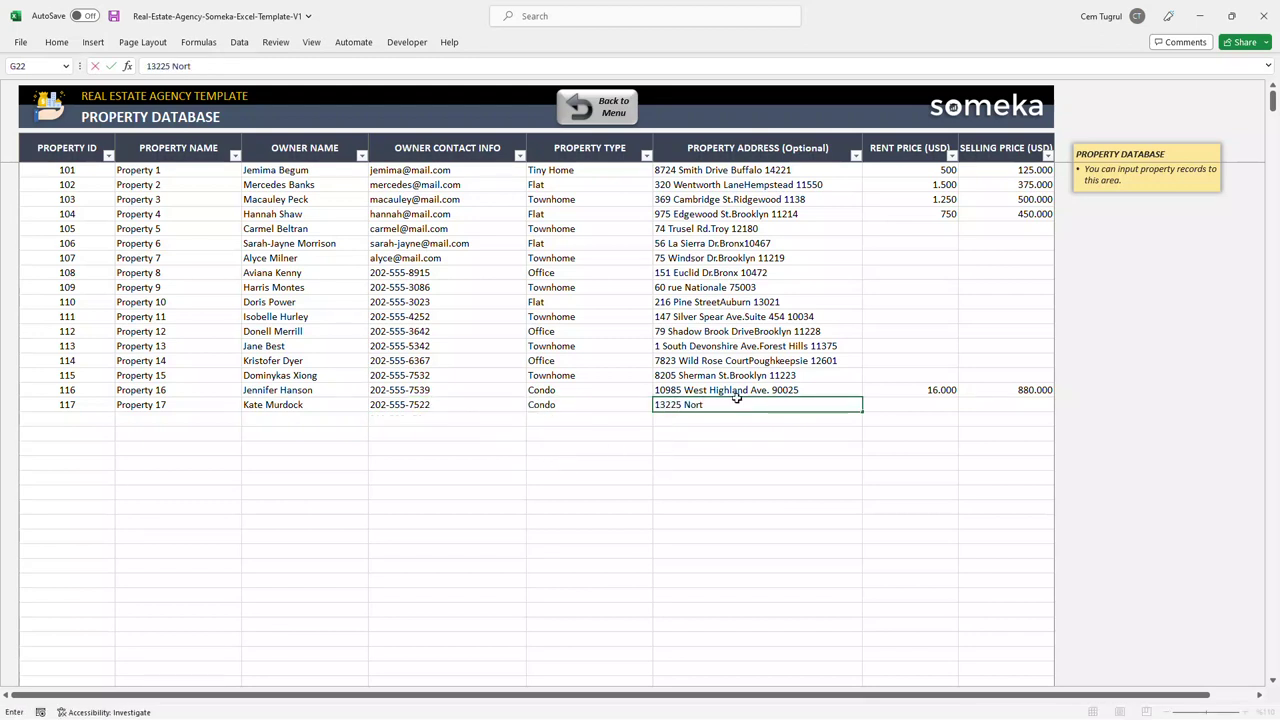
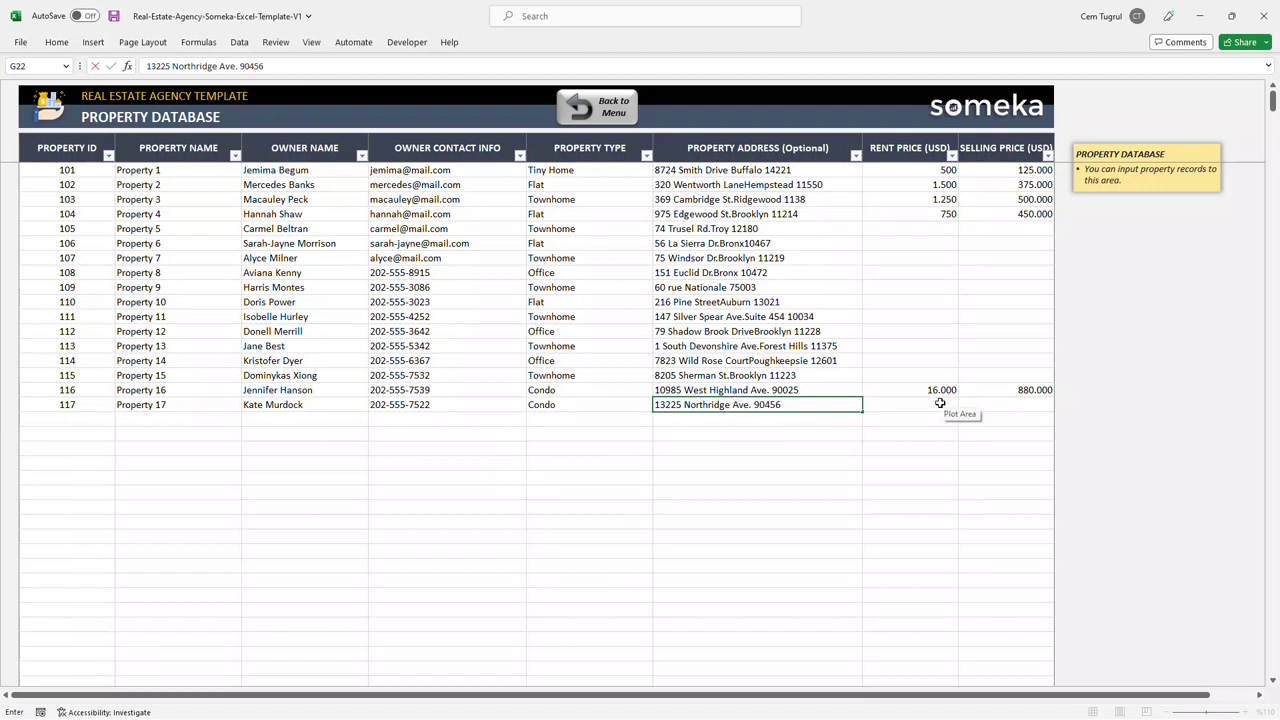
left_click(940, 402)
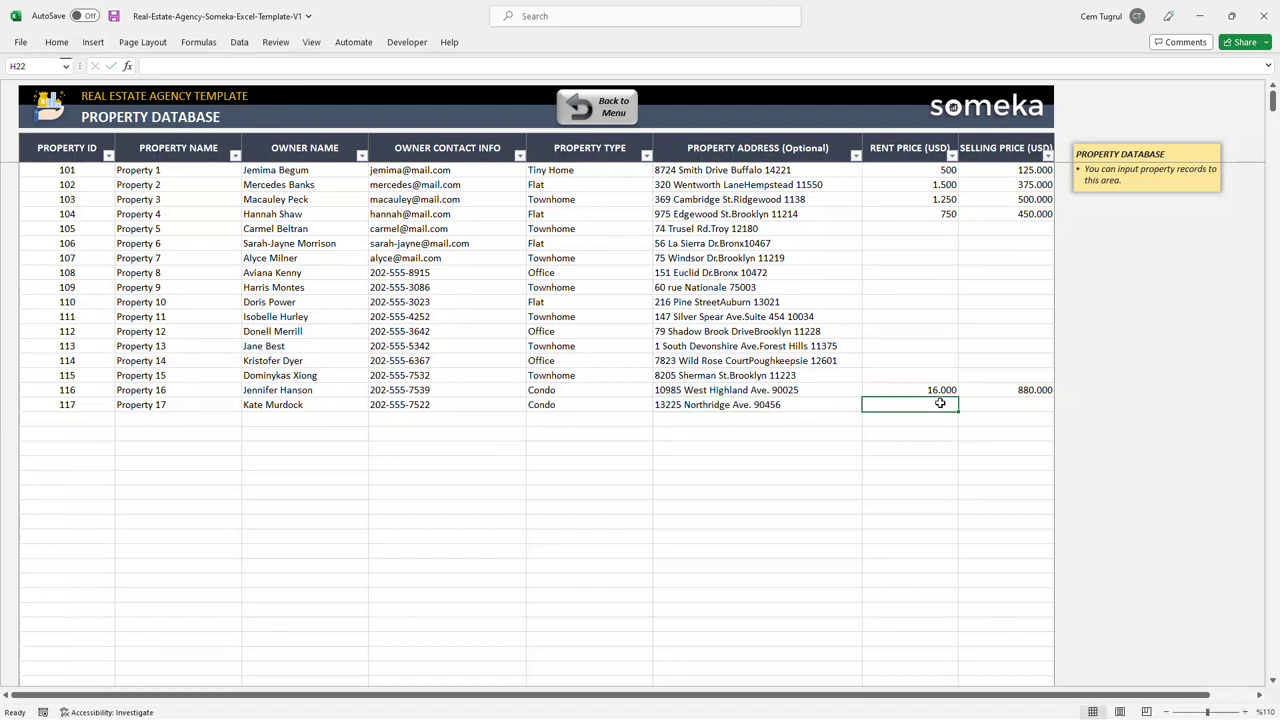
type("1500")
left_click(1006, 405)
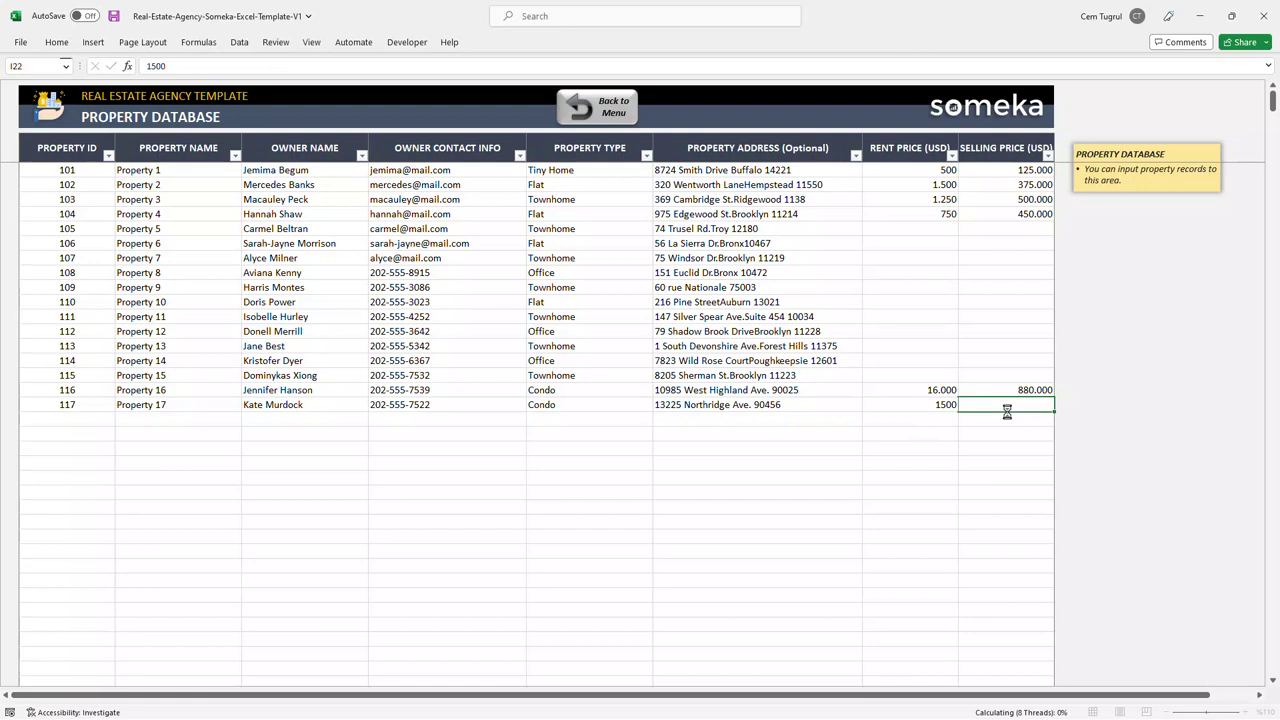
type("780000")
left_click(996, 419)
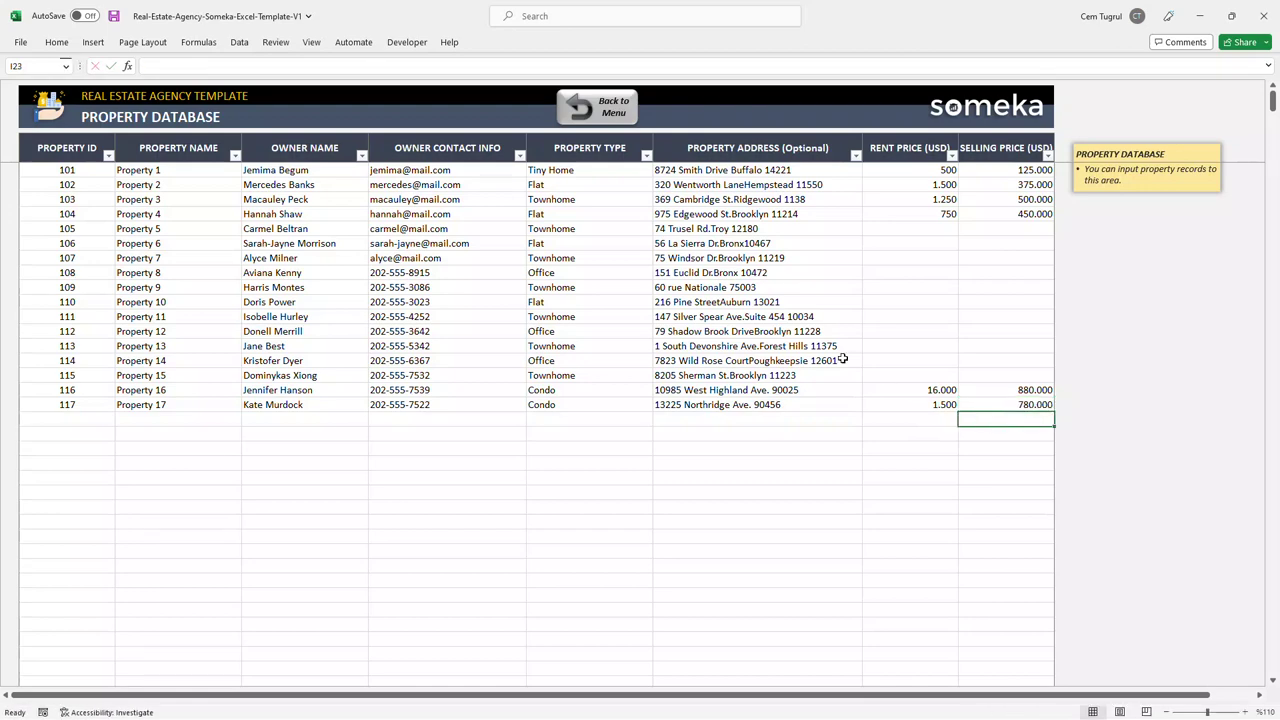
left_click(601, 106)
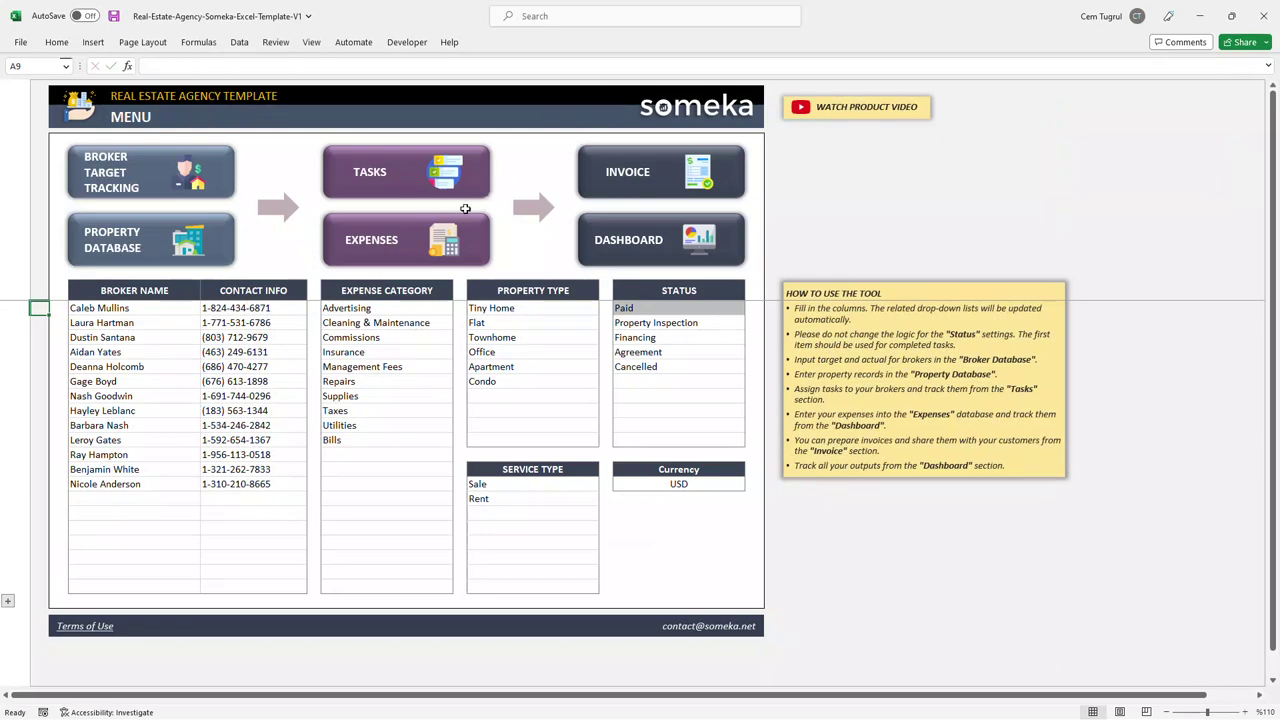
Step: In the Task Database, start task 1009 with a broker and starting date 11.09.2023
left_click(435, 188)
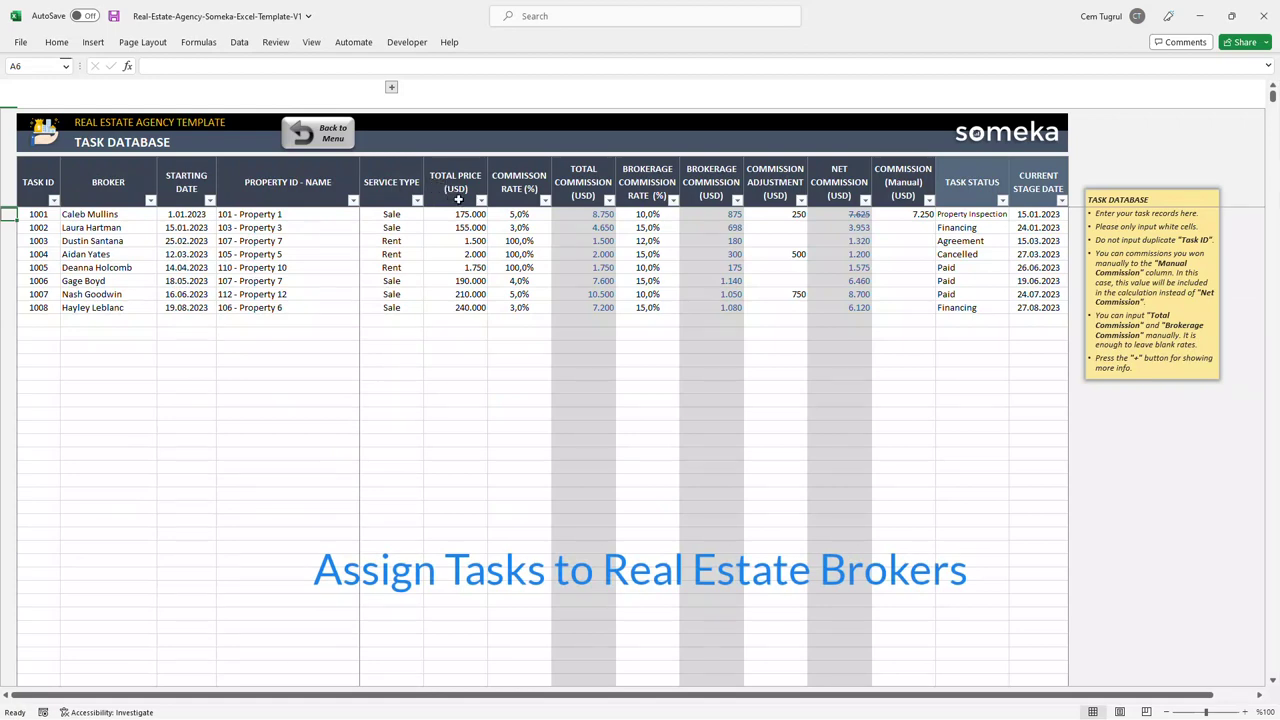
left_click(108, 321)
left_click(163, 321)
scroll(110, 365, "down", 2)
left_click(79, 372)
left_click(40, 321)
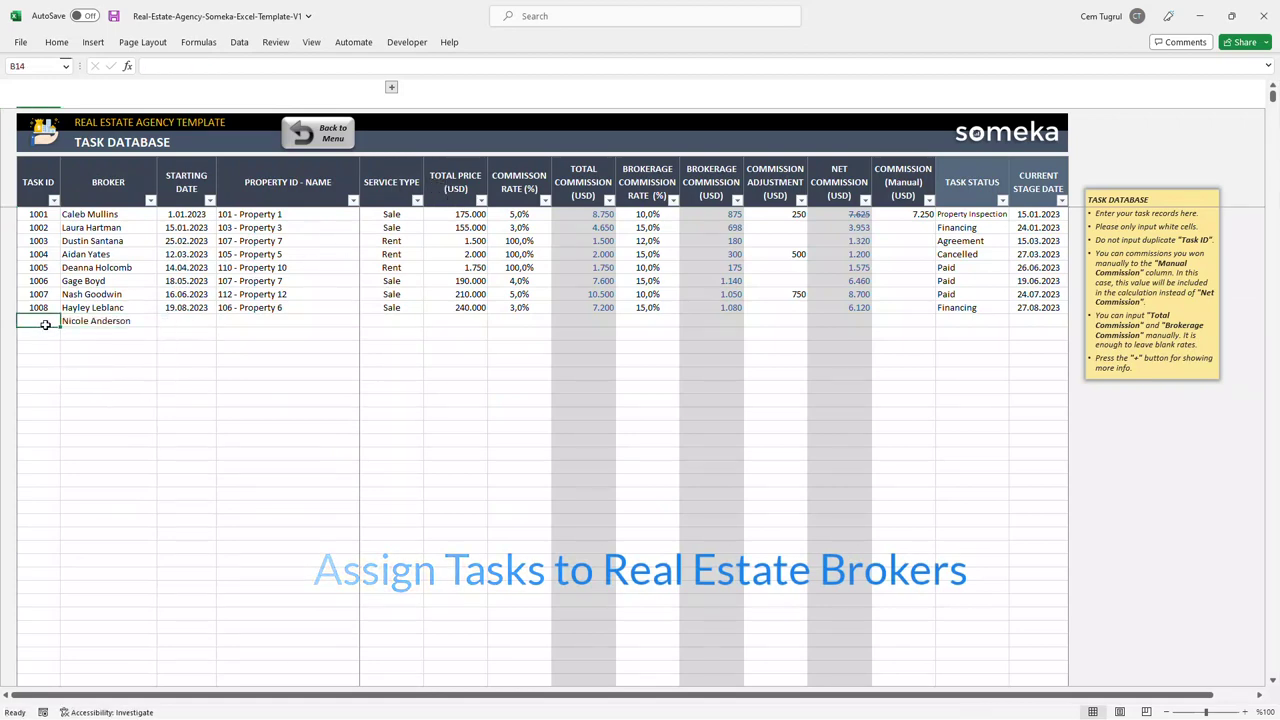
type("1009")
left_click(200, 324)
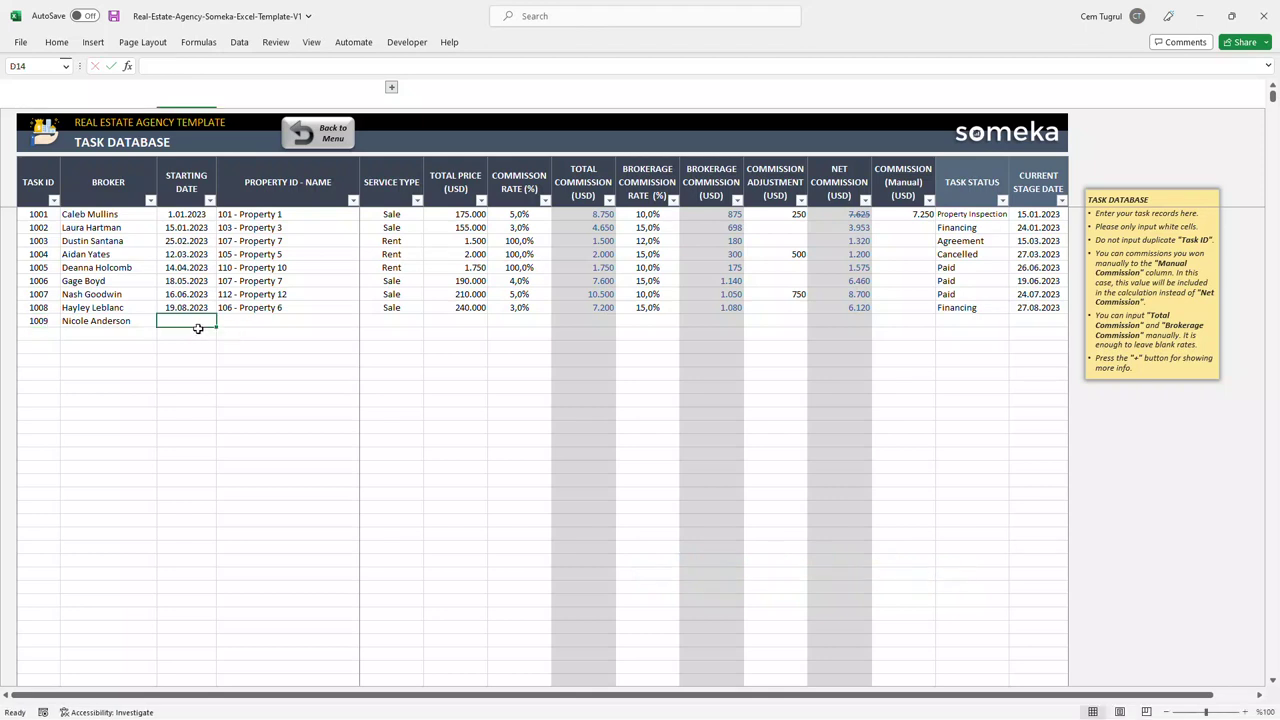
type("11.09.2")
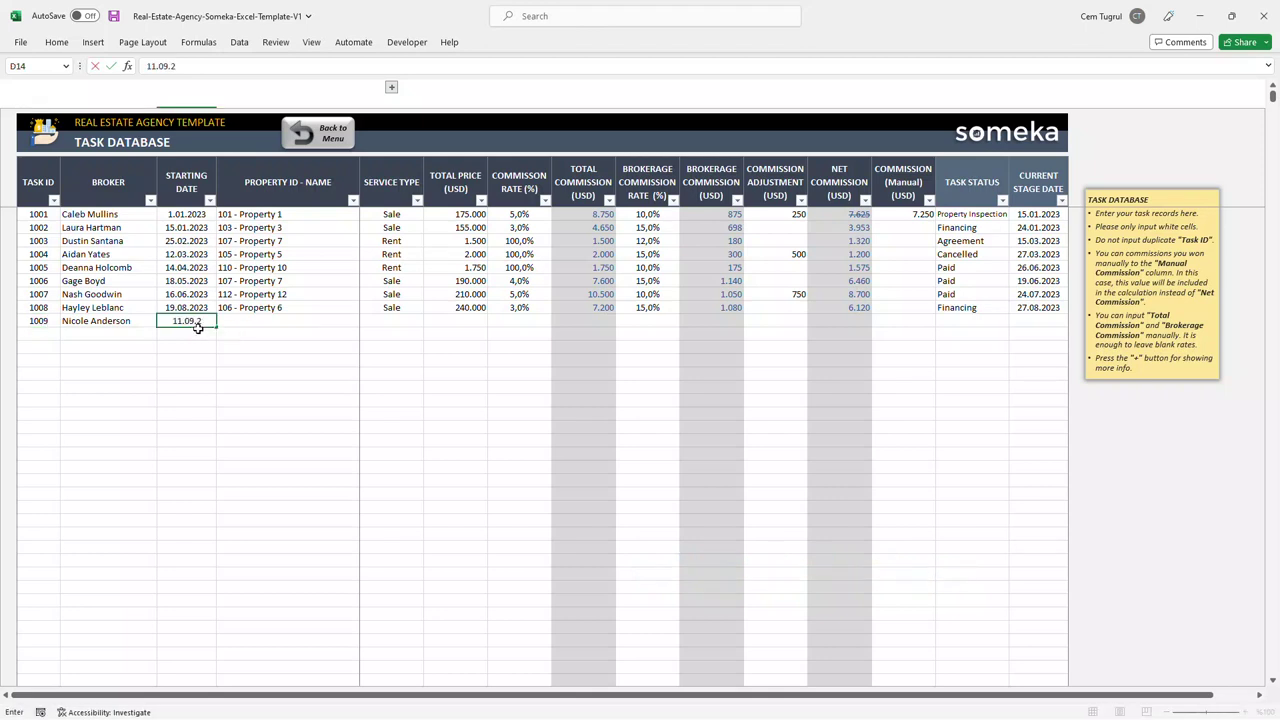
type("023")
Step: Set task 1009 to a Sale of 108 - Property 8 at 750000 with 4% commission rate
left_click(294, 324)
left_click(366, 321)
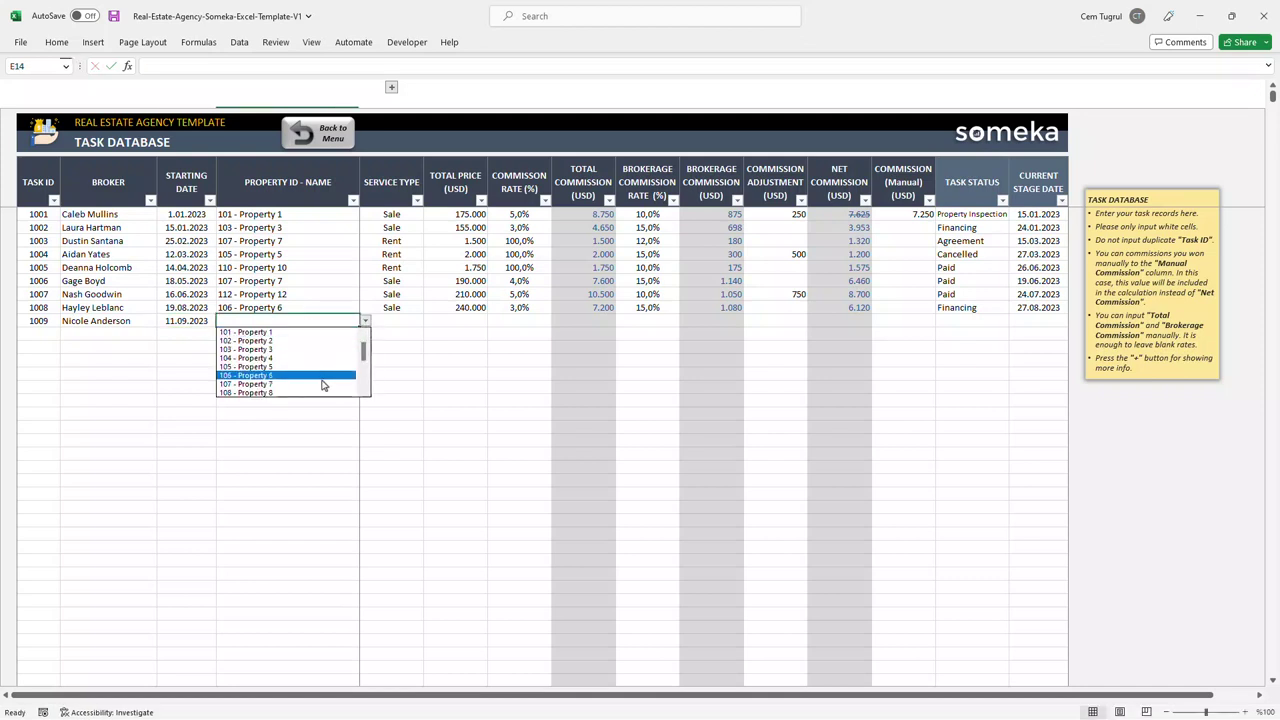
left_click(300, 392)
left_click(390, 321)
left_click(428, 321)
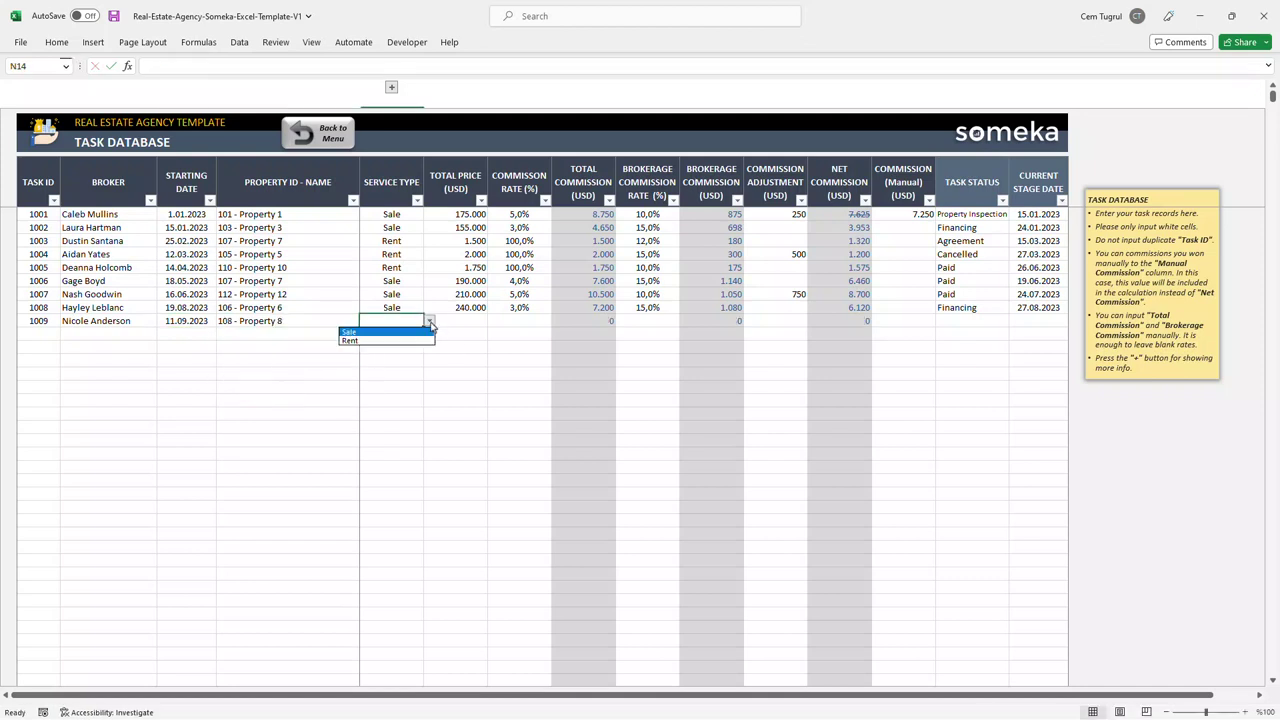
left_click(348, 331)
left_click(468, 320)
type("750000")
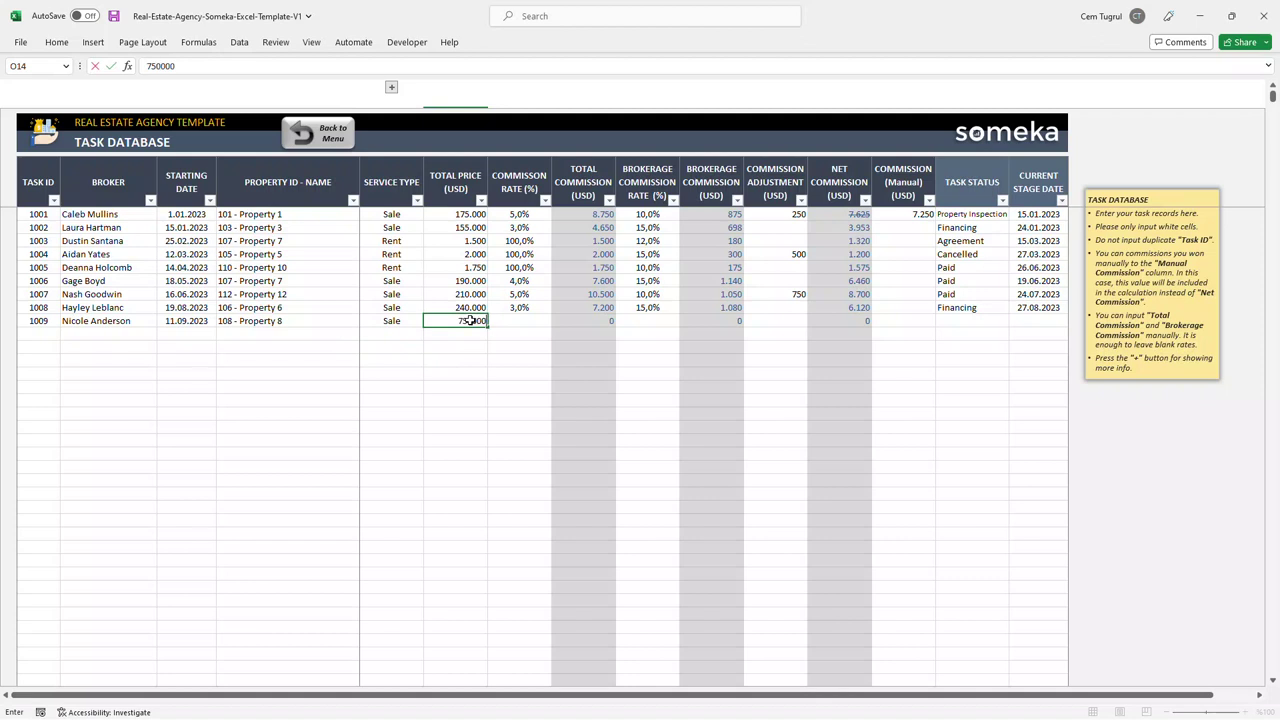
left_click(517, 323)
type("4")
key("Return")
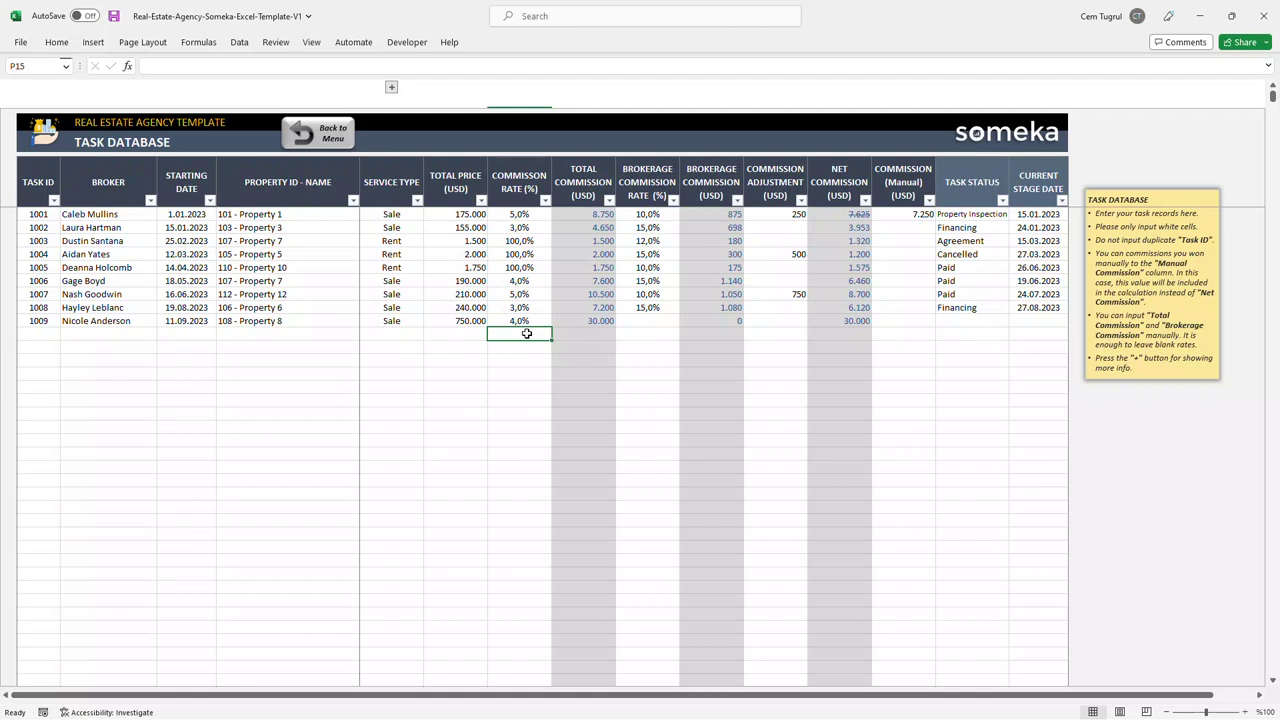
Step: Give task 1009 a 15% brokerage commission rate and a 550 commission adjustment
left_click(638, 323)
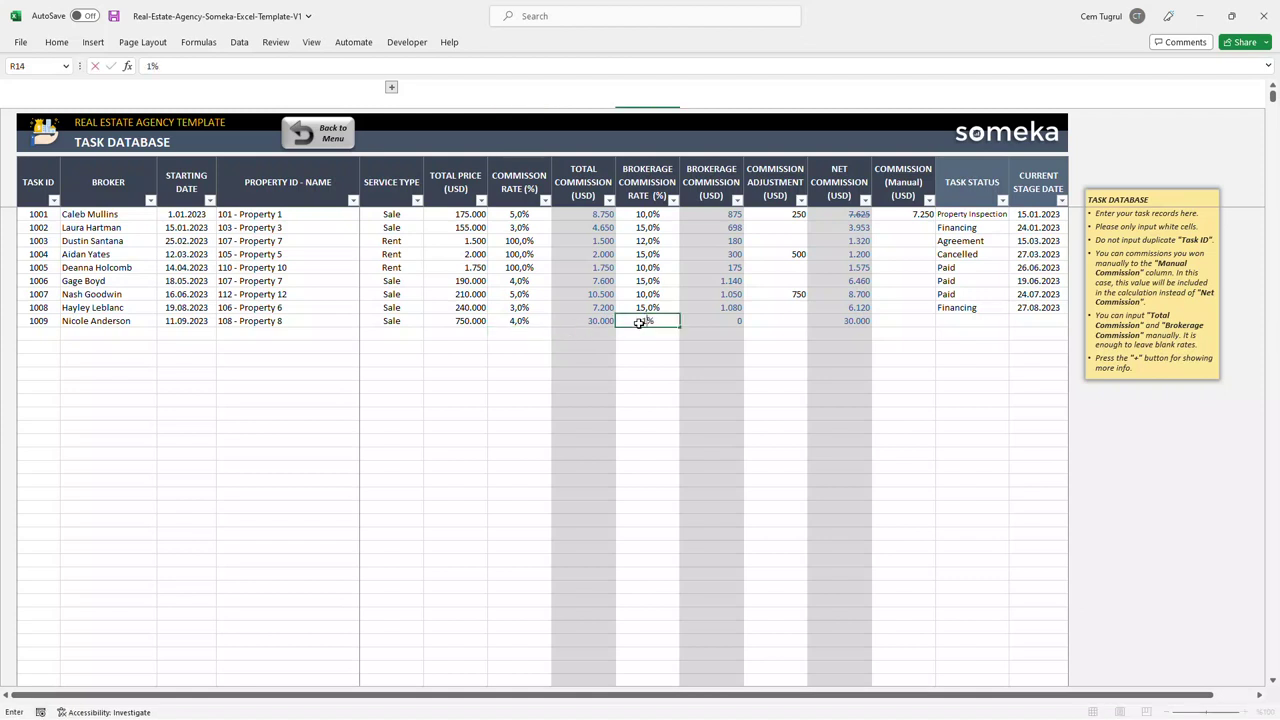
type("15")
key("Return")
left_click(790, 321)
type("550")
key("Return")
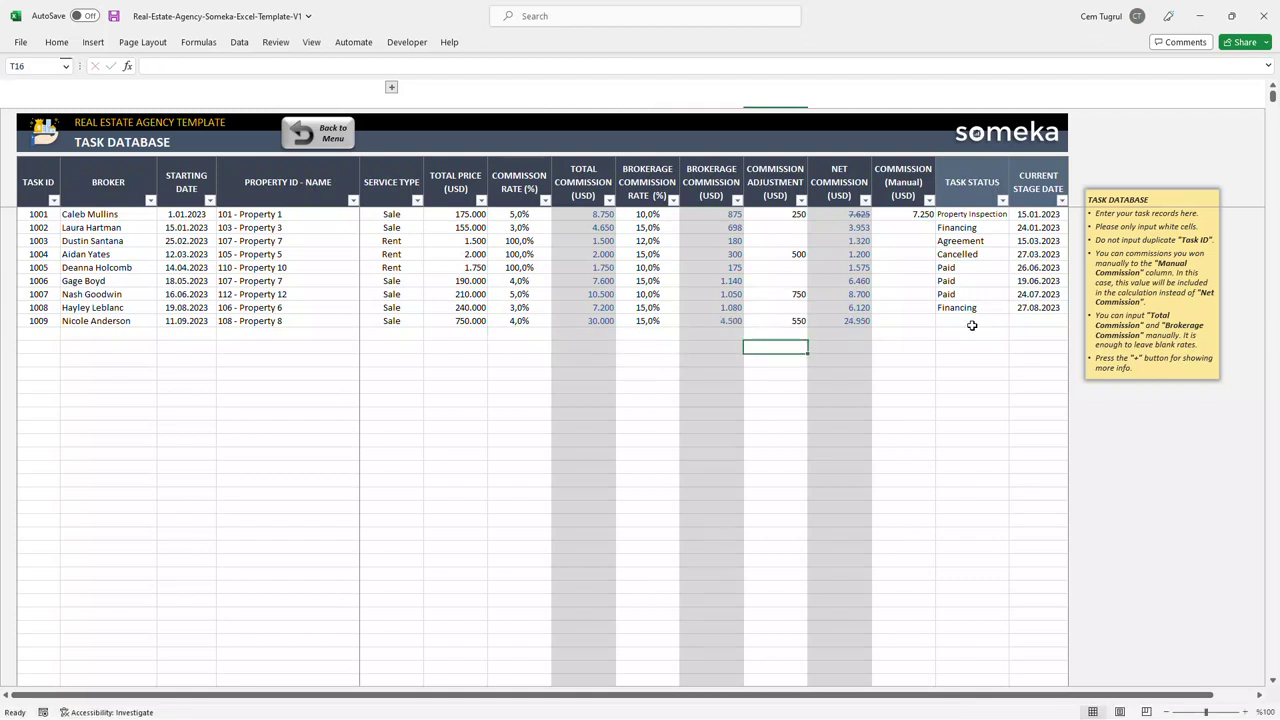
Step: Set task 1009's status to Property Inspection with stage date 12.10.2023
left_click(970, 322)
left_click(1015, 321)
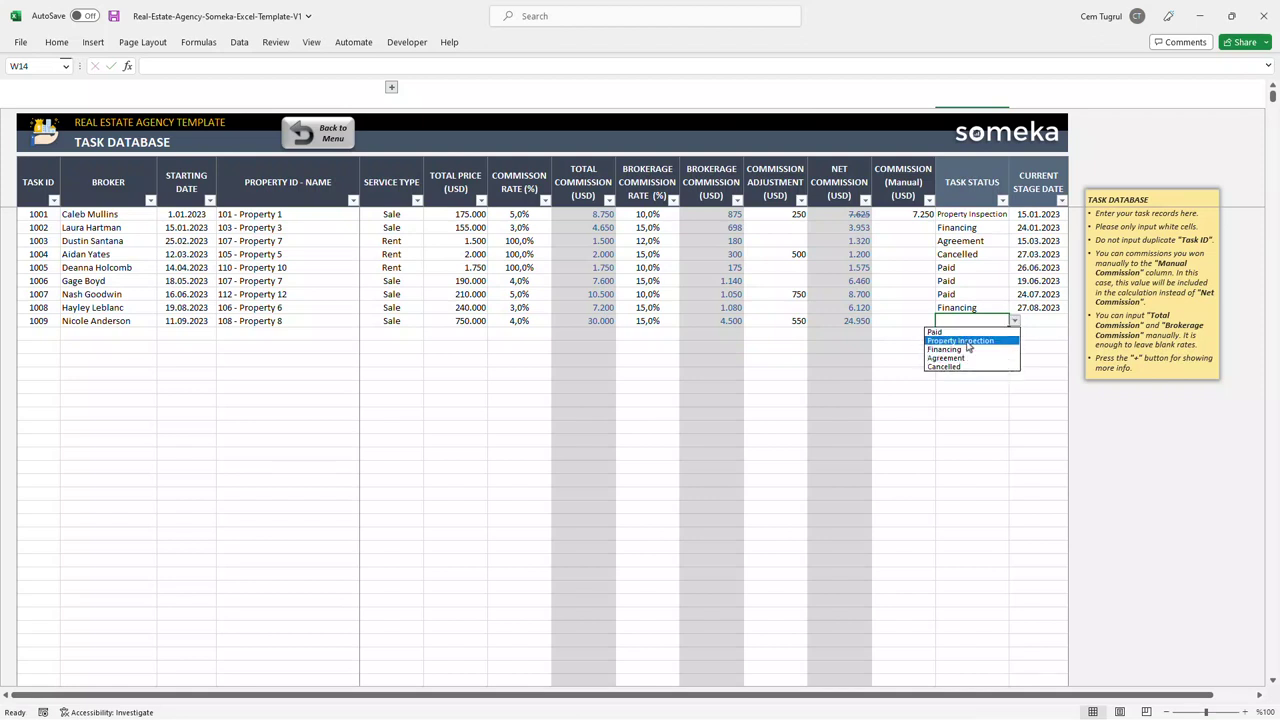
left_click(968, 345)
double_click(1043, 322)
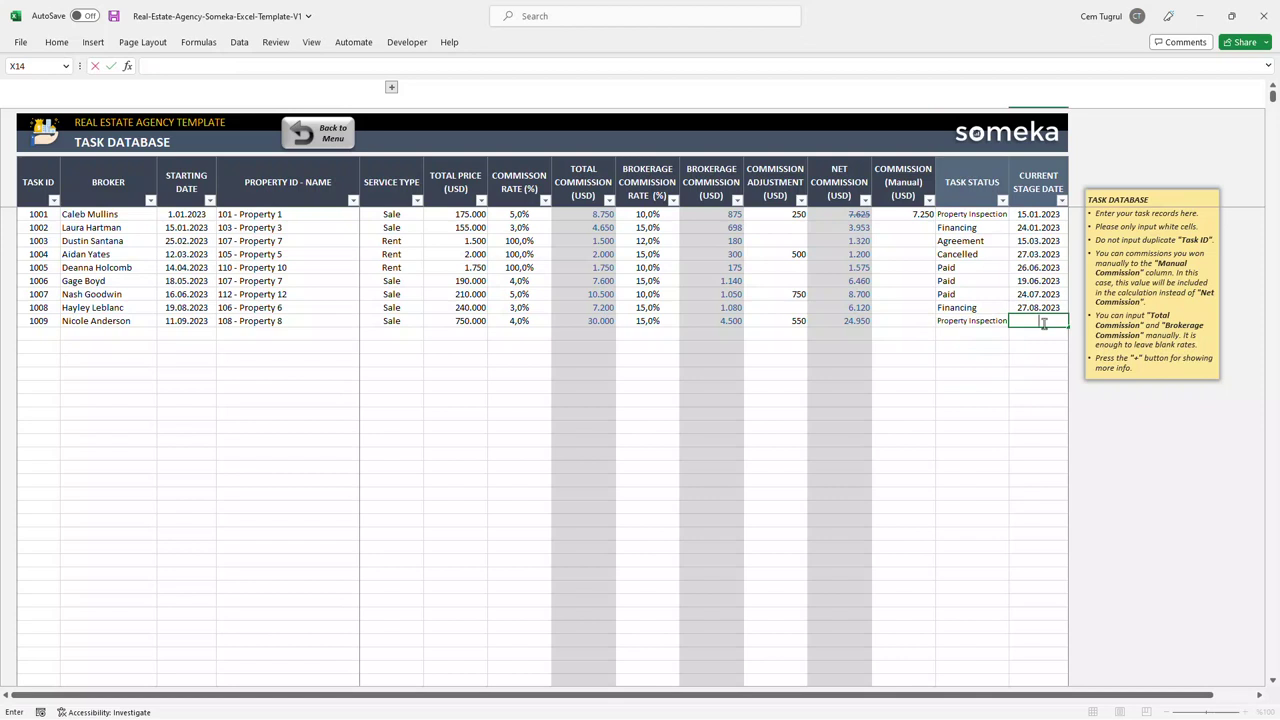
type("12.10.2023")
key("Return")
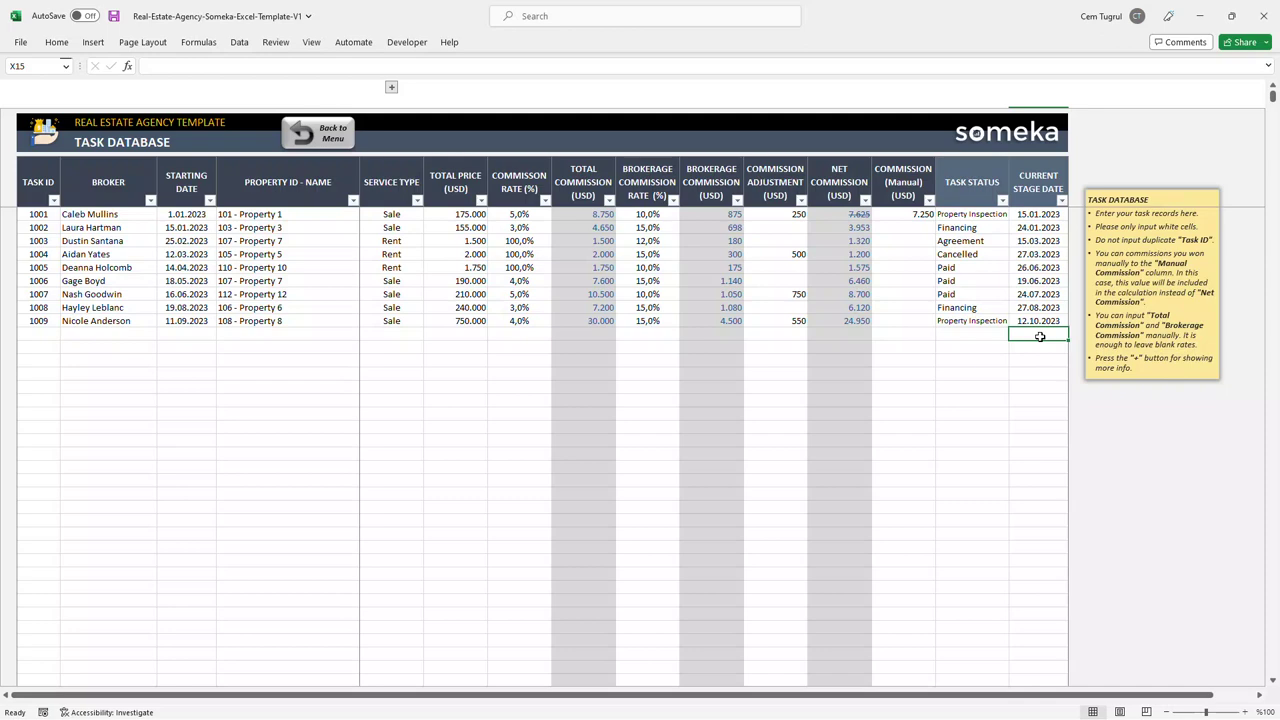
Step: On the Expenses sheet, start a new row with category Bills and year 2023
left_click(330, 134)
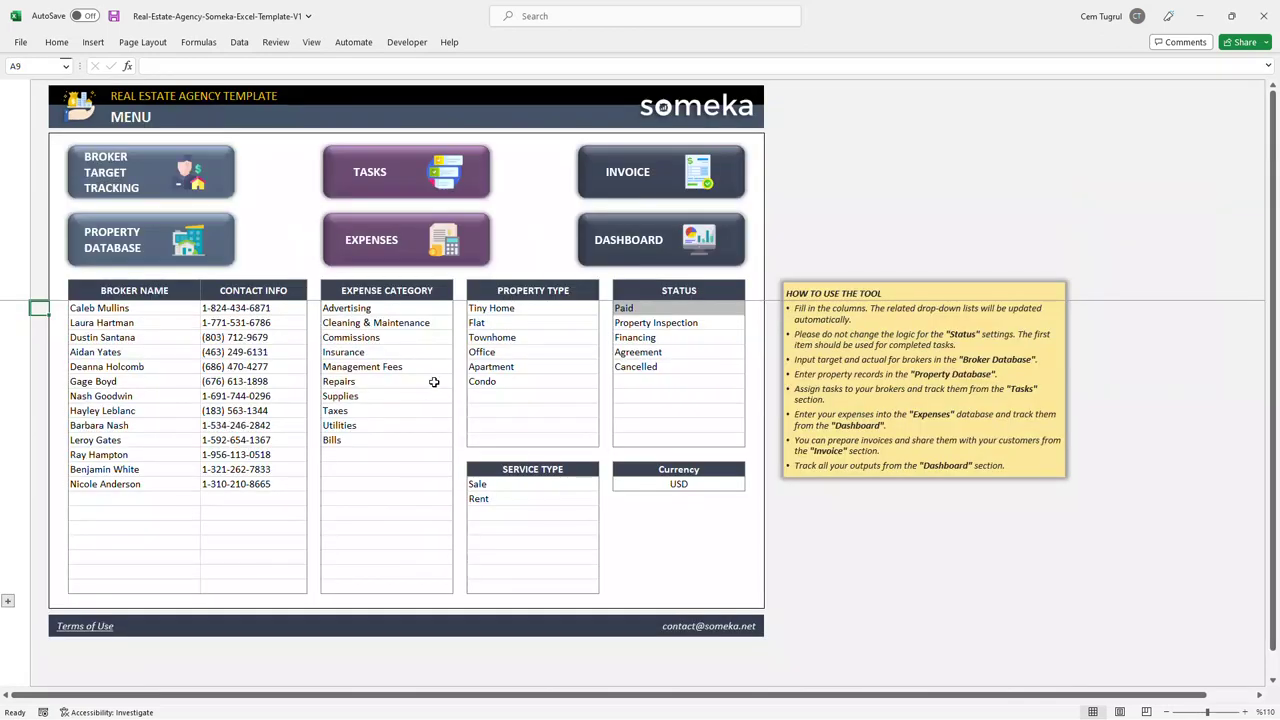
left_click(419, 252)
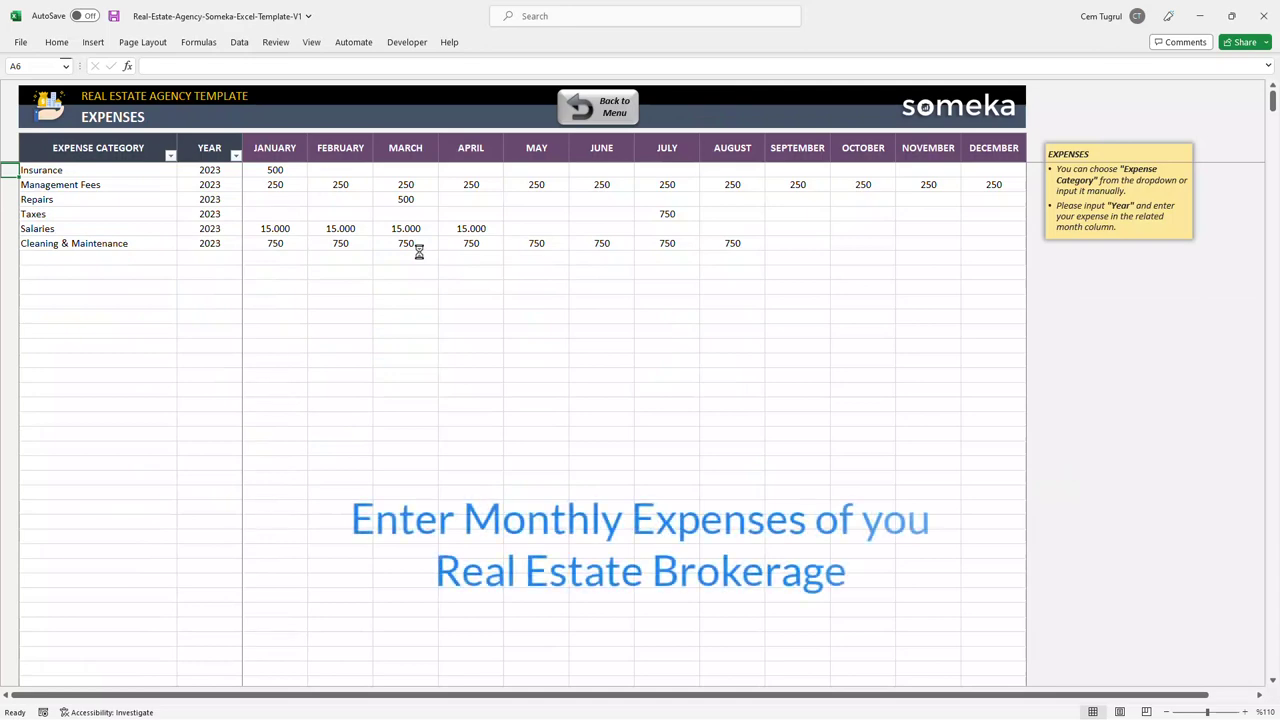
left_click(185, 268)
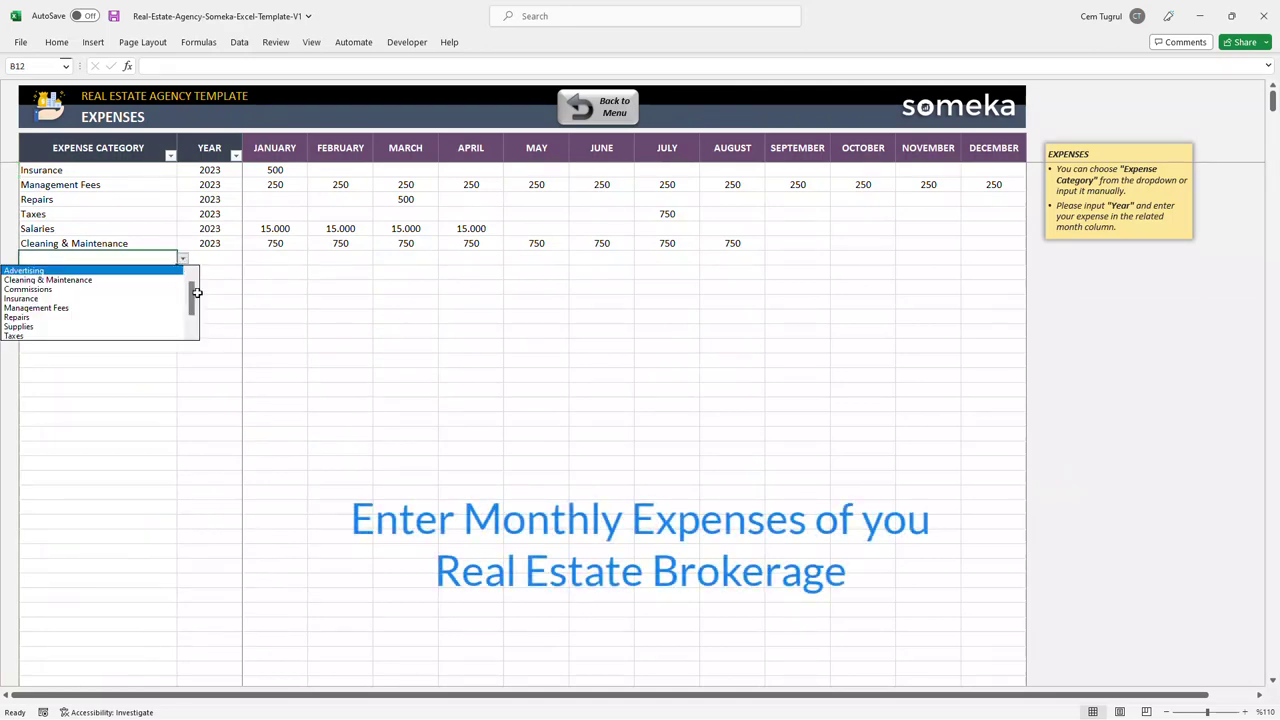
left_click(66, 334)
left_click(224, 261)
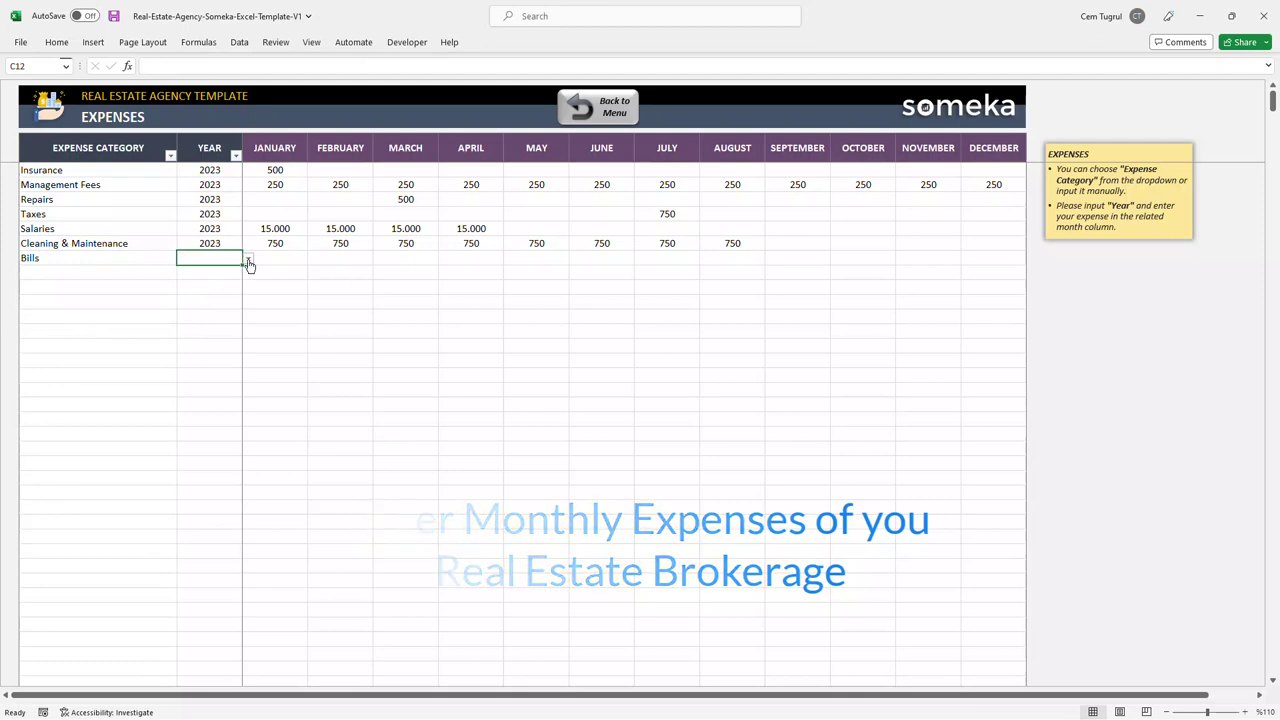
left_click(249, 260)
left_click(210, 275)
Step: Enter 800 for January and fill it across to December
left_click(280, 260)
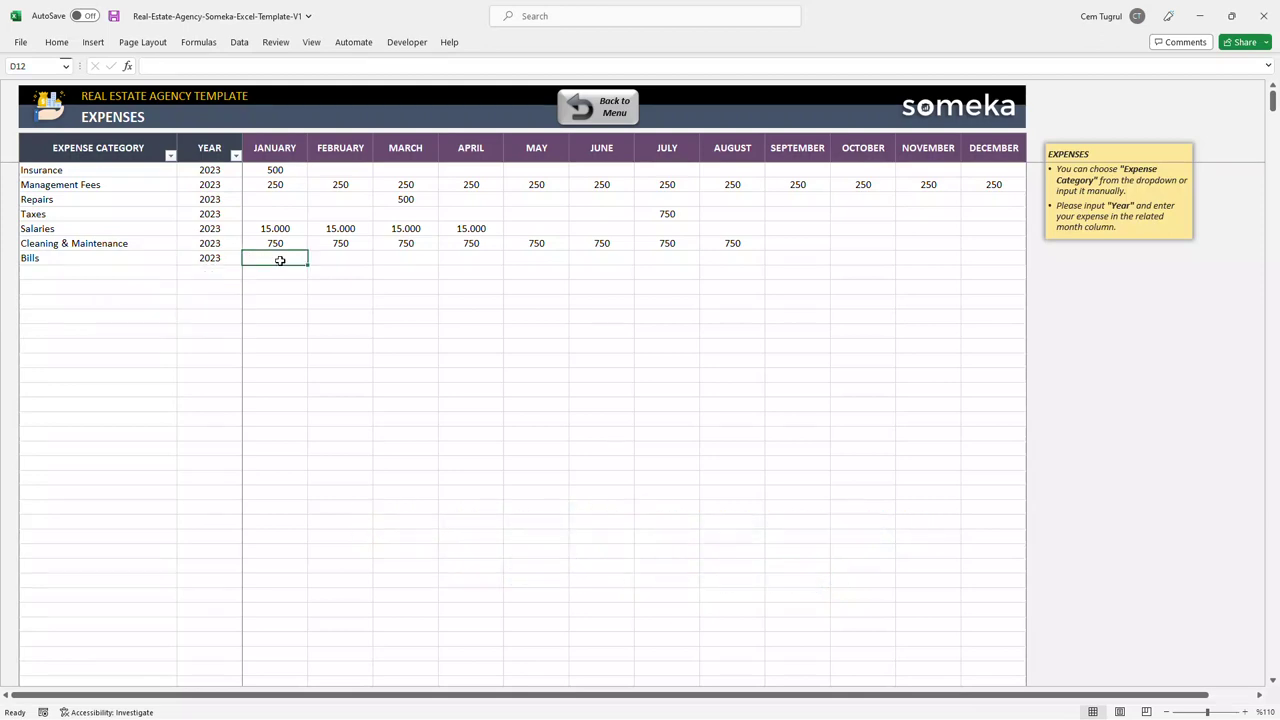
type("800")
left_click_drag(308, 264, 994, 260)
left_click(1002, 284)
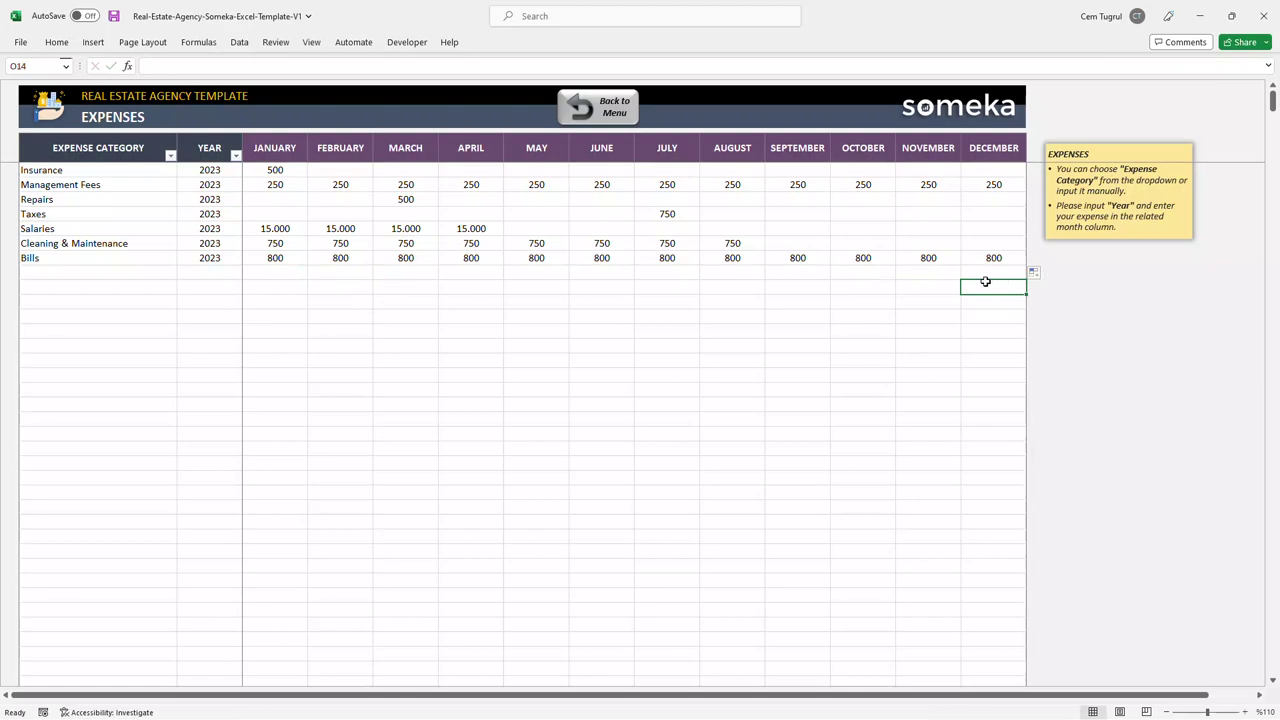
Step: View the Invoice and its company logo's Change Picture option, then go to the Dashboard
left_click(621, 112)
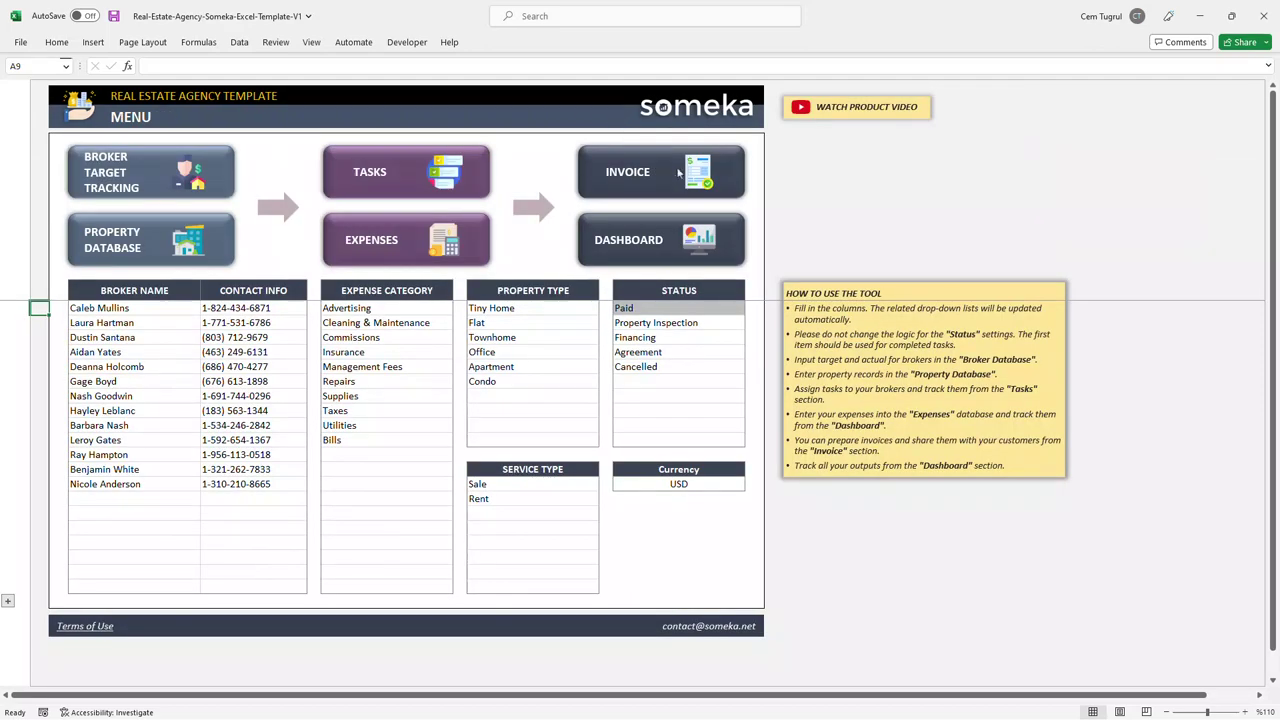
left_click(679, 173)
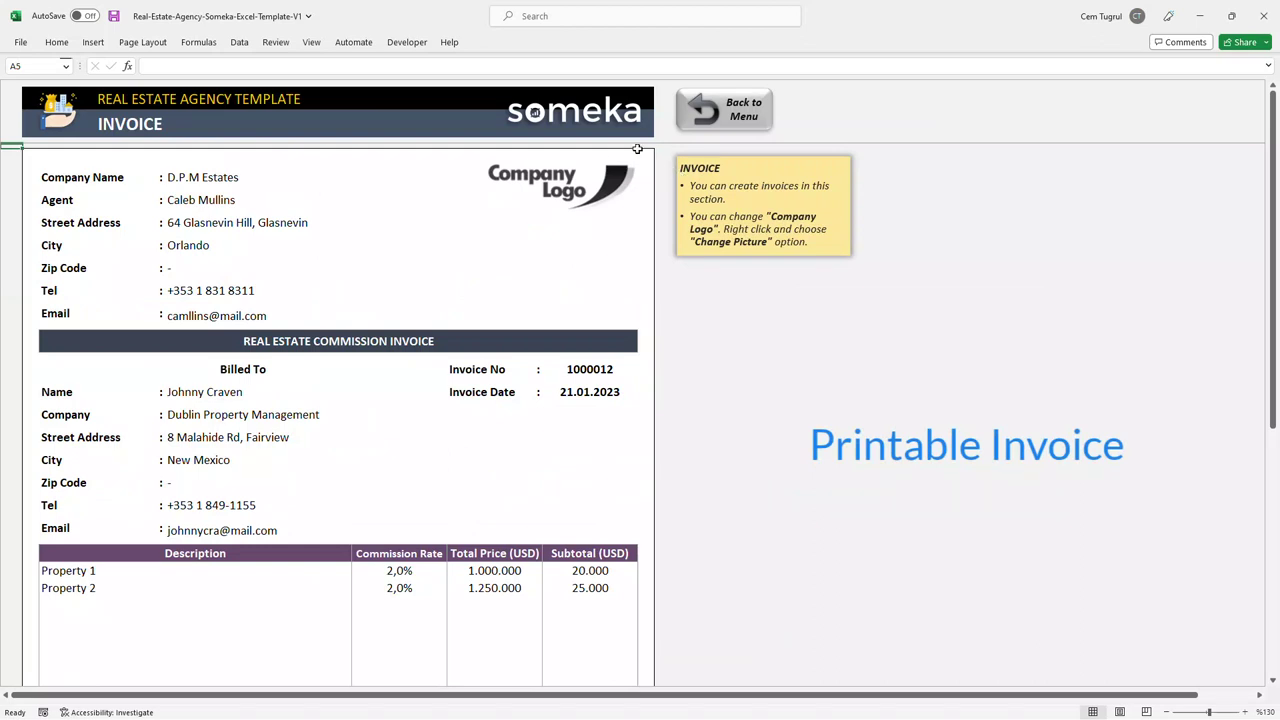
right_click(601, 178)
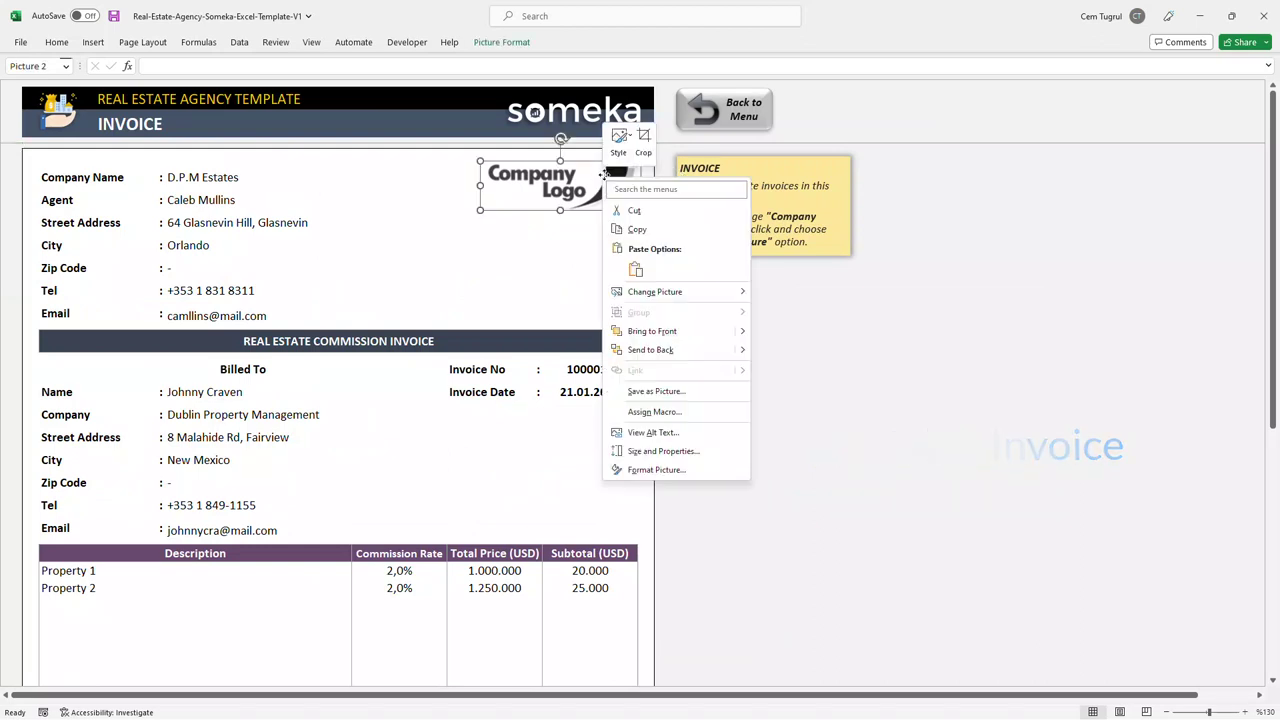
mouse_move(666, 296)
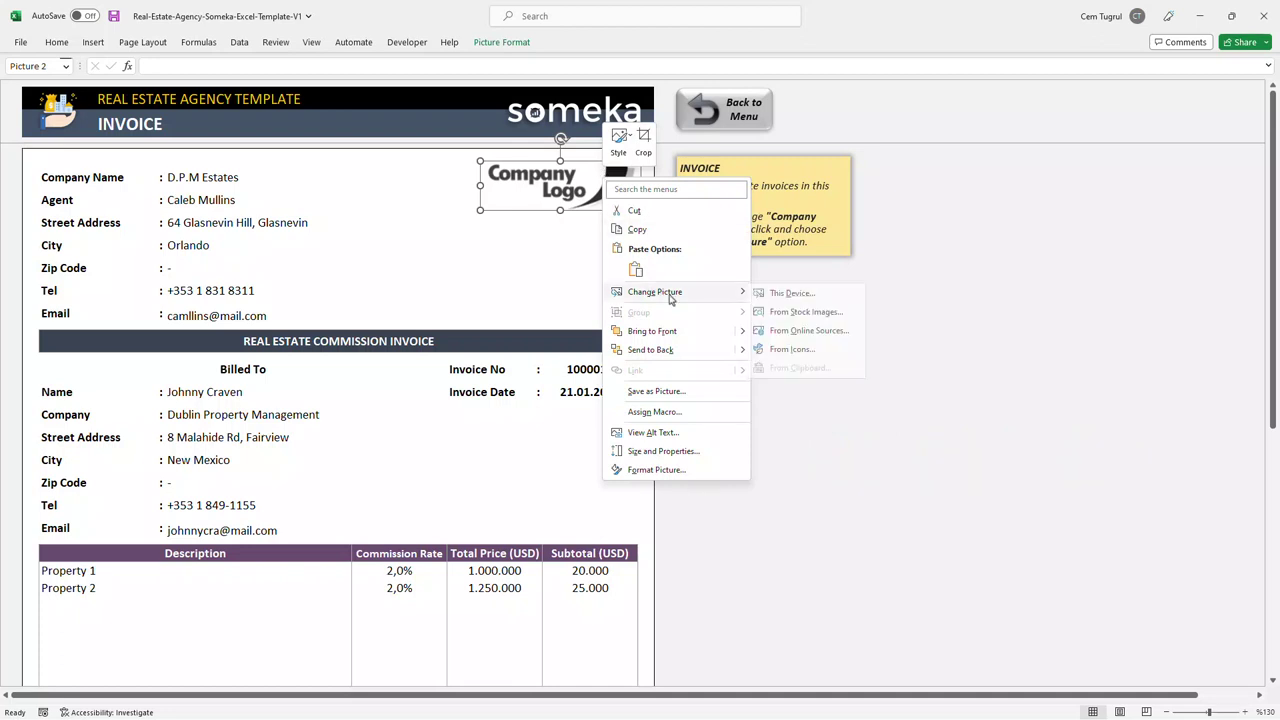
left_click(538, 295)
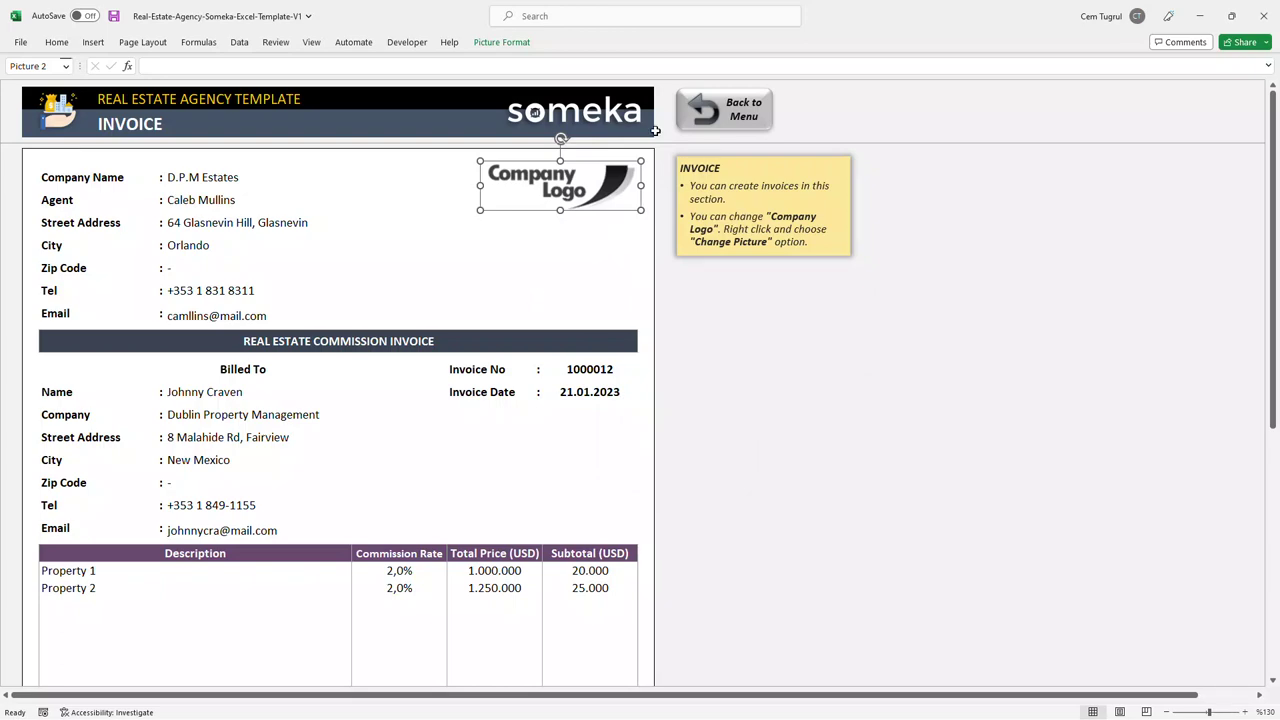
left_click(718, 110)
left_click(665, 250)
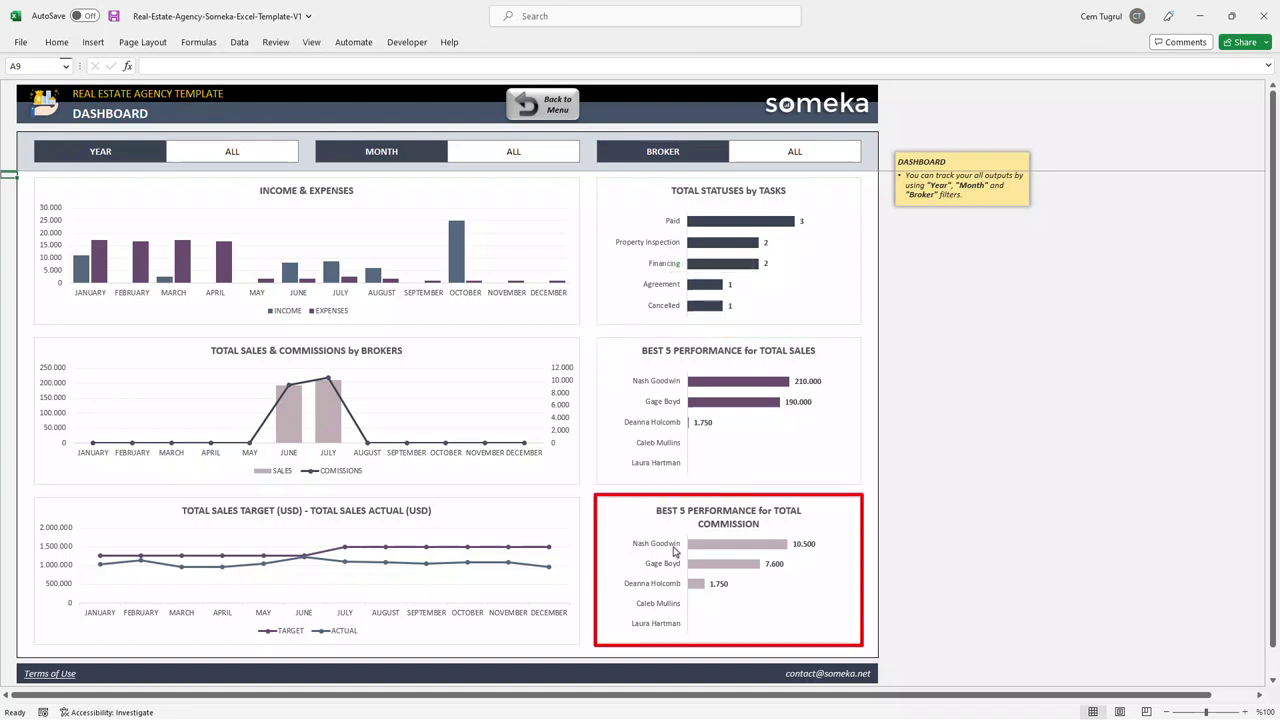
key("Tab")
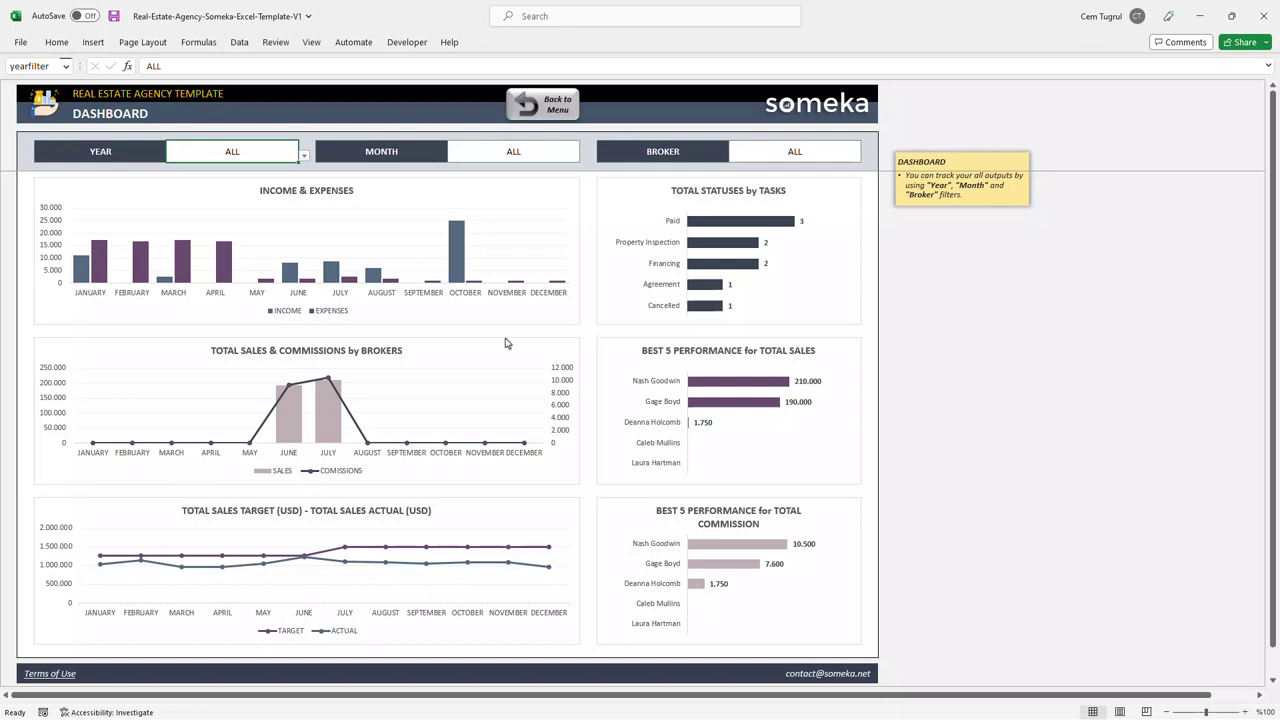
left_click(304, 156)
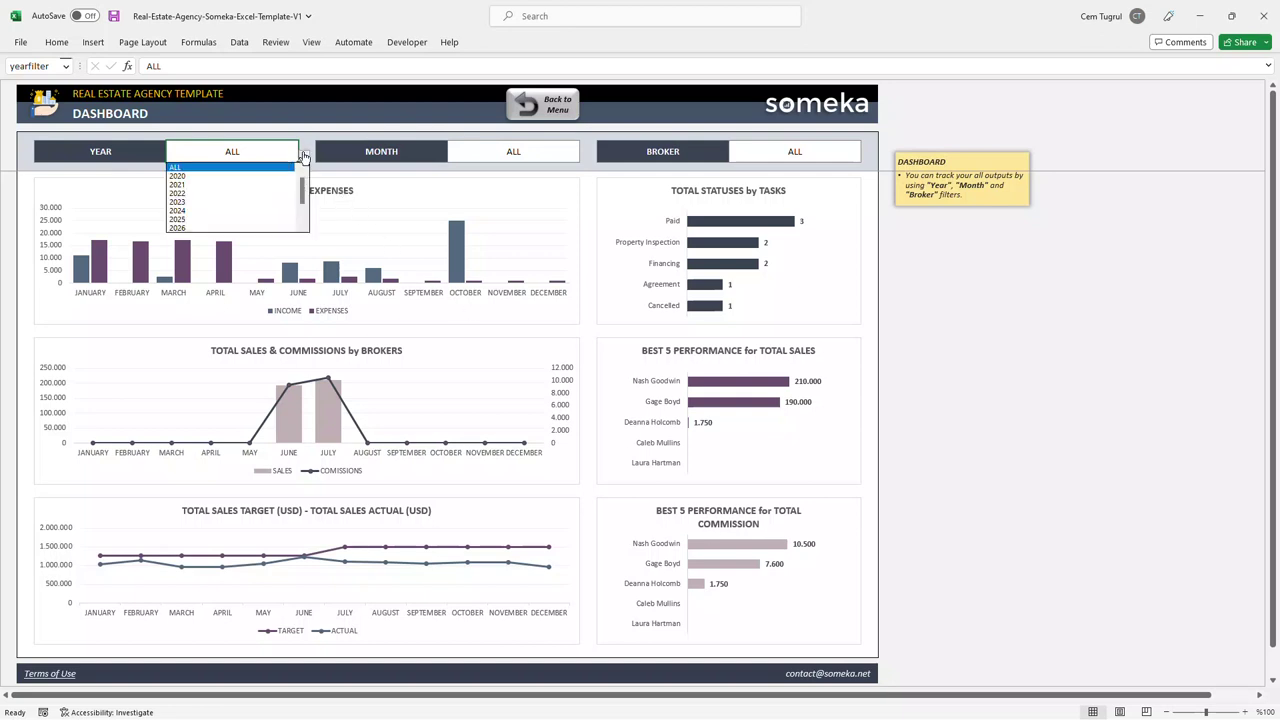
left_click(230, 199)
left_click(304, 156)
left_click(272, 176)
left_click(304, 156)
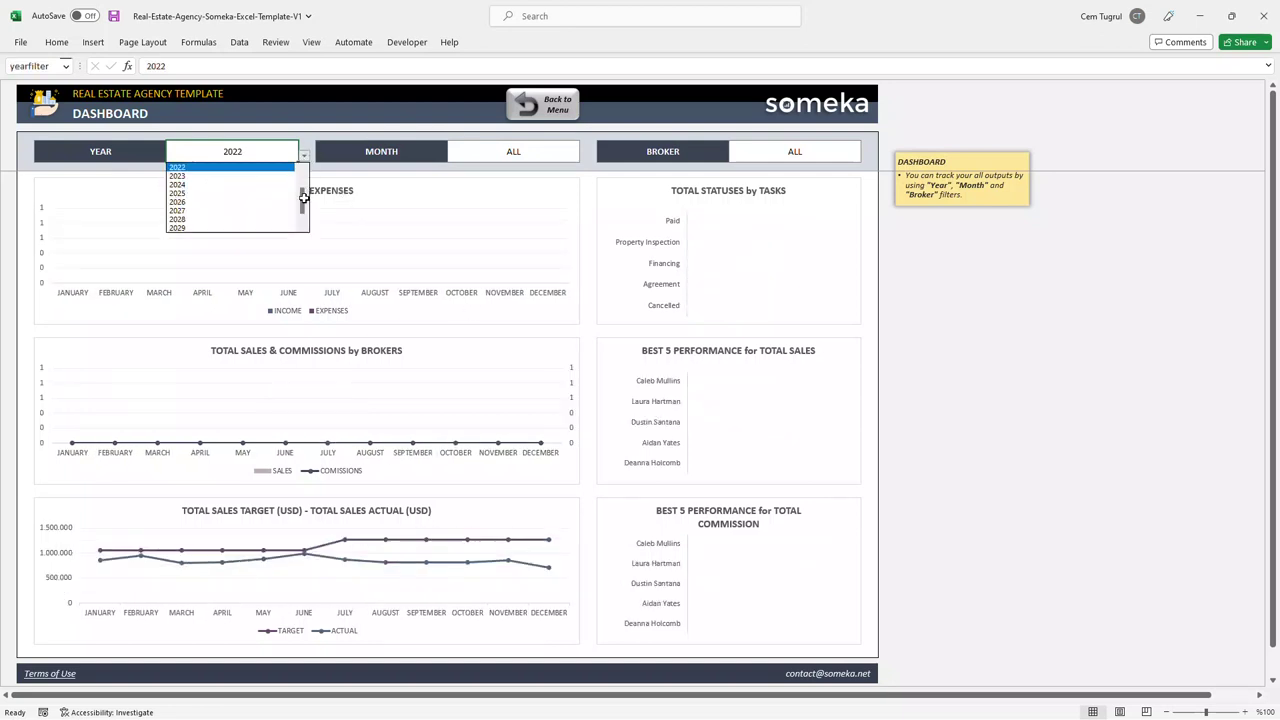
left_click(240, 167)
left_click(564, 156)
left_click(585, 156)
left_click(571, 180)
left_click(585, 156)
left_click(580, 215)
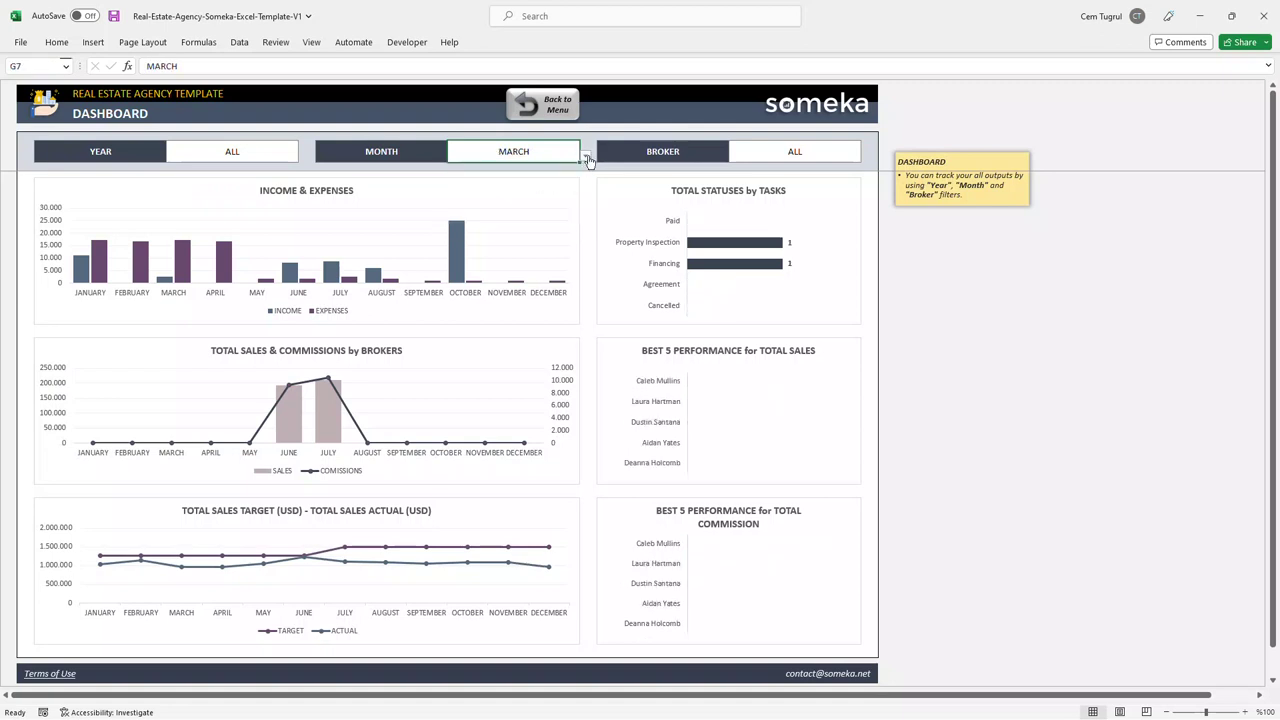
left_click(585, 156)
left_click(520, 202)
left_click(585, 156)
left_click(520, 210)
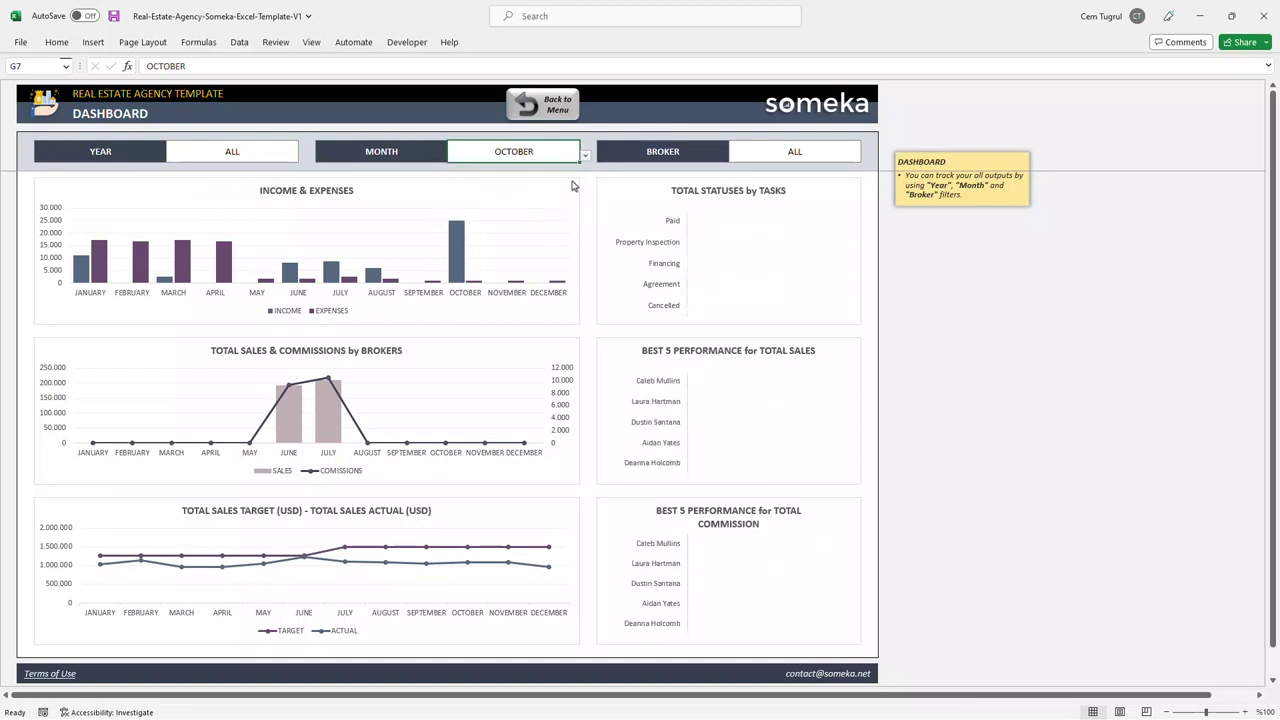
left_click(585, 156)
left_click(520, 219)
left_click(585, 156)
left_click(500, 167)
left_click(850, 152)
left_click(866, 156)
left_click(790, 184)
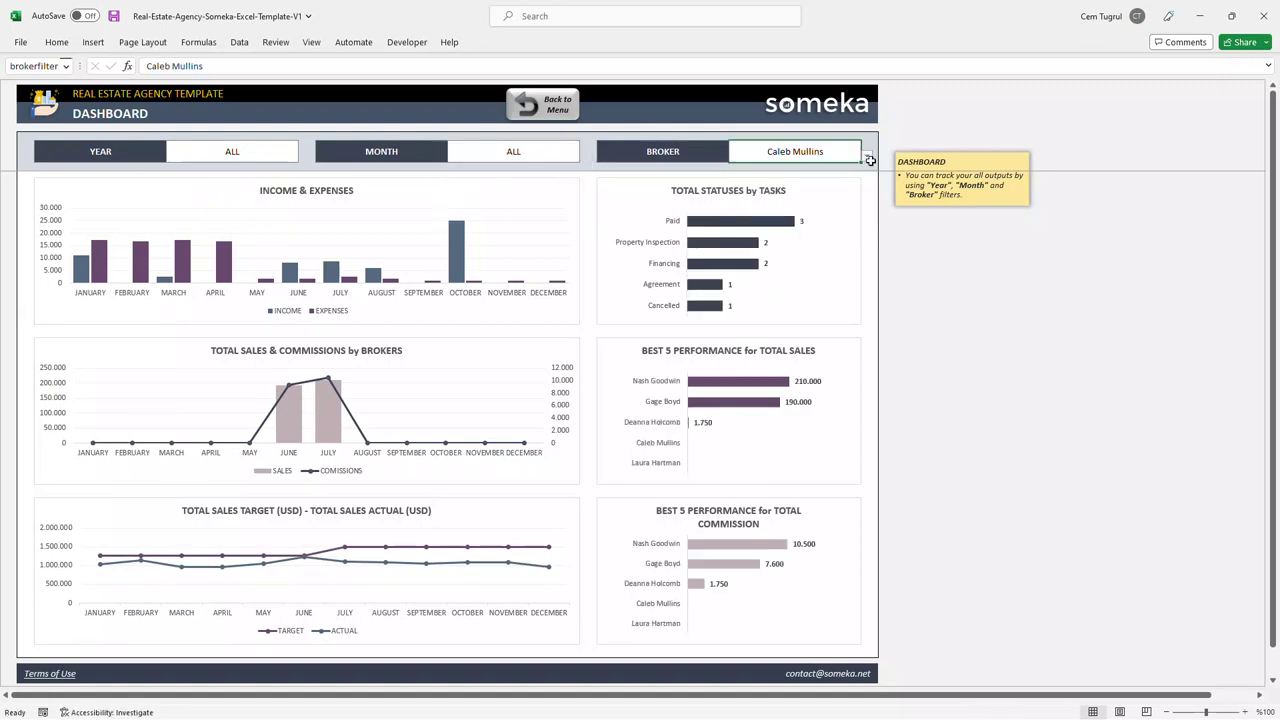
left_click(866, 156)
left_click(790, 202)
left_click(866, 156)
left_click(800, 195)
left_click(866, 156)
left_click(811, 197)
left_click(866, 156)
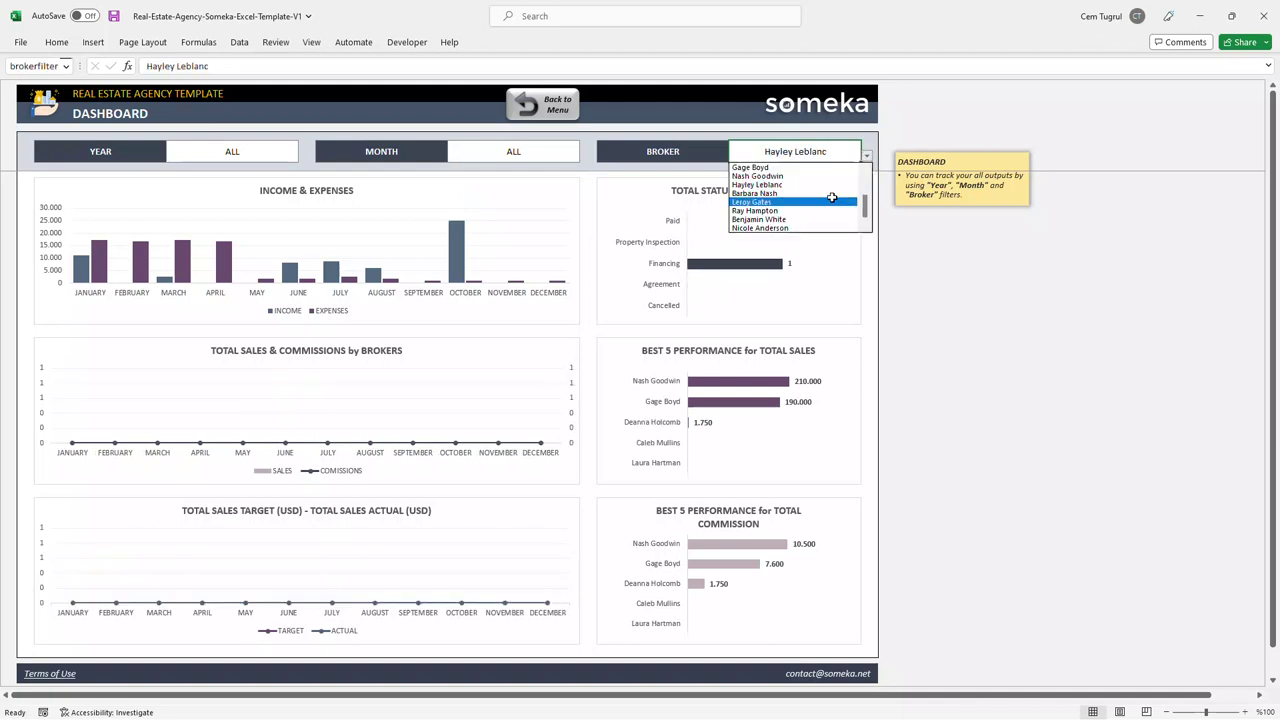
left_click(815, 202)
left_click(866, 156)
left_click(815, 210)
left_click(866, 156)
left_click(815, 219)
left_click(866, 156)
left_click(815, 228)
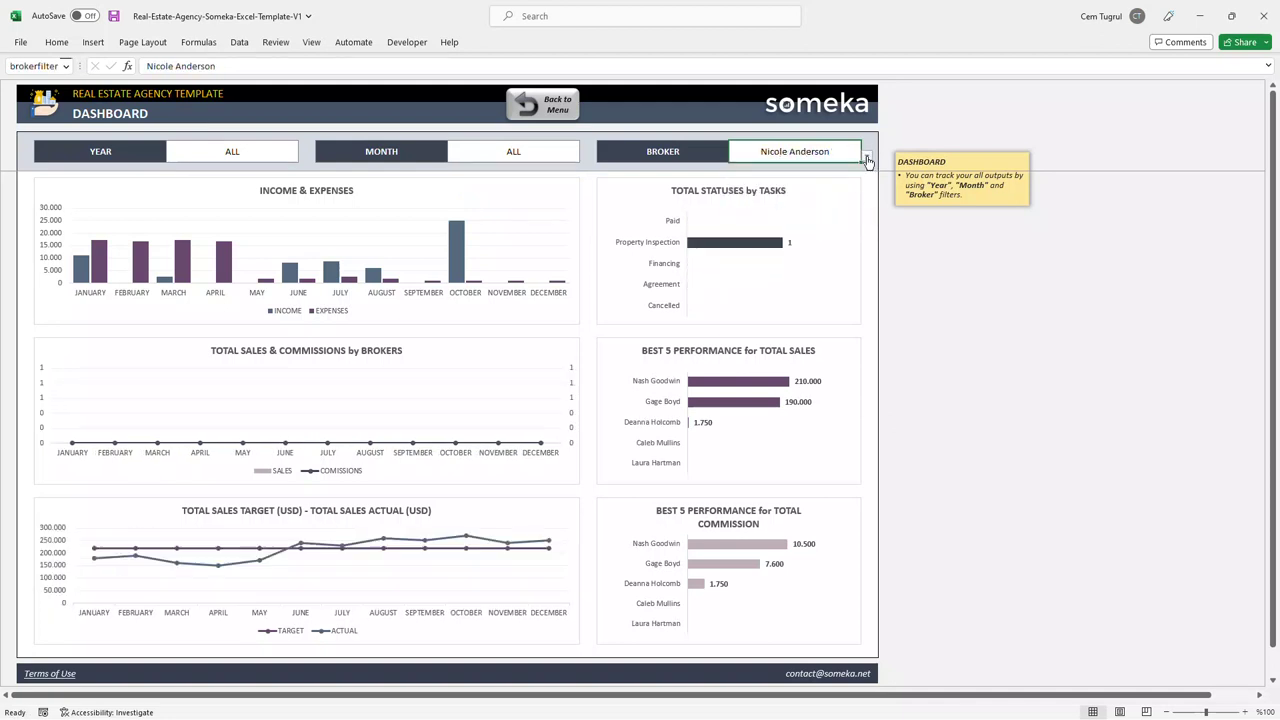
left_click(866, 156)
left_click(814, 184)
left_click(866, 156)
left_click(800, 167)
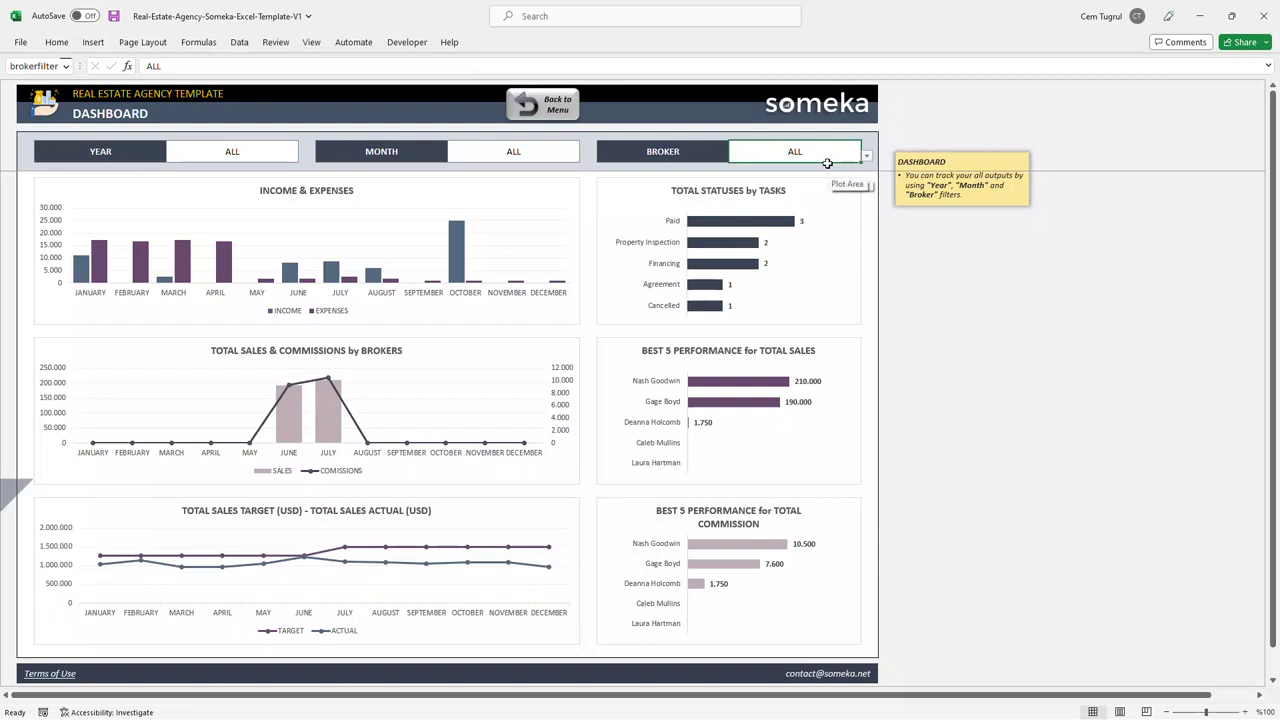